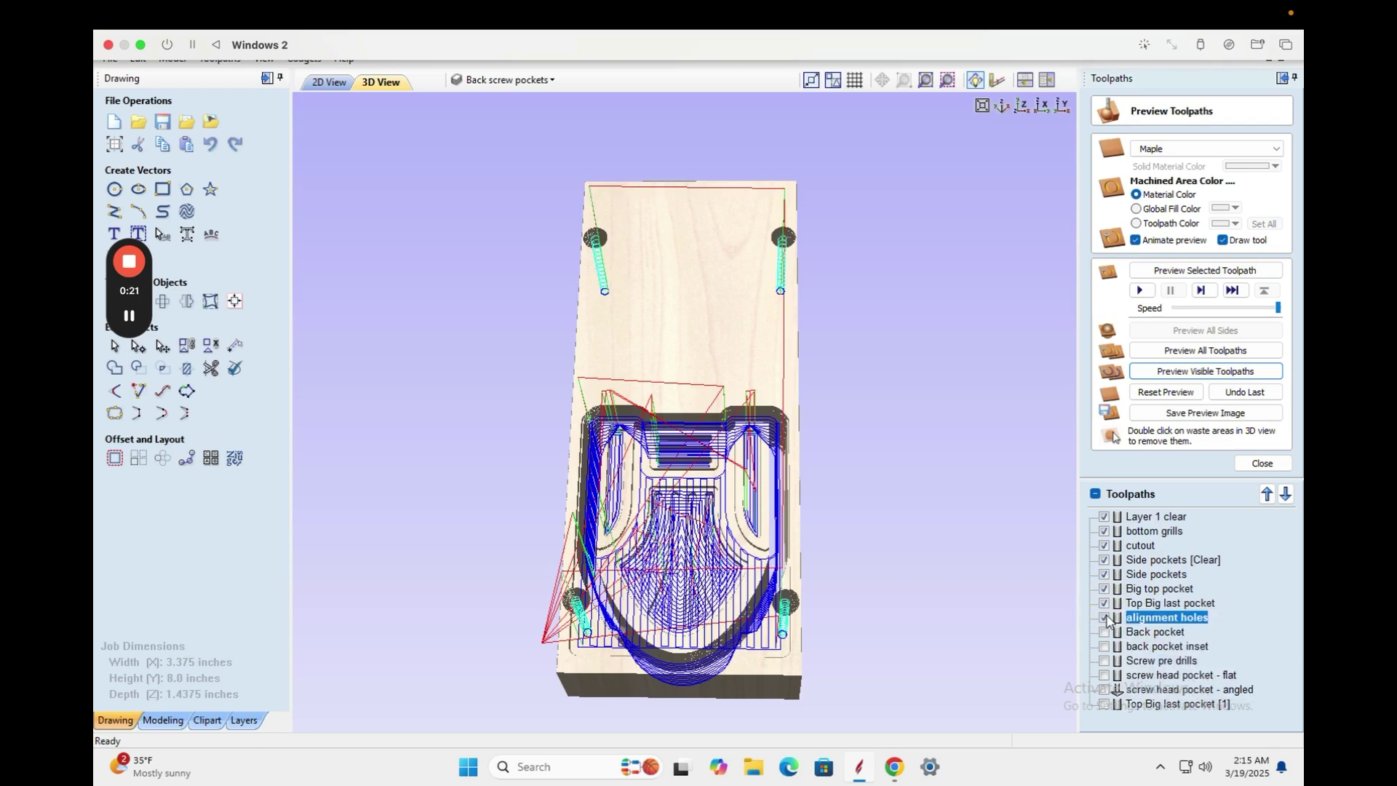
Leave the toolpath preview and open the save settings listing the visible toolpaths for output to one file
left_click(1262, 464)
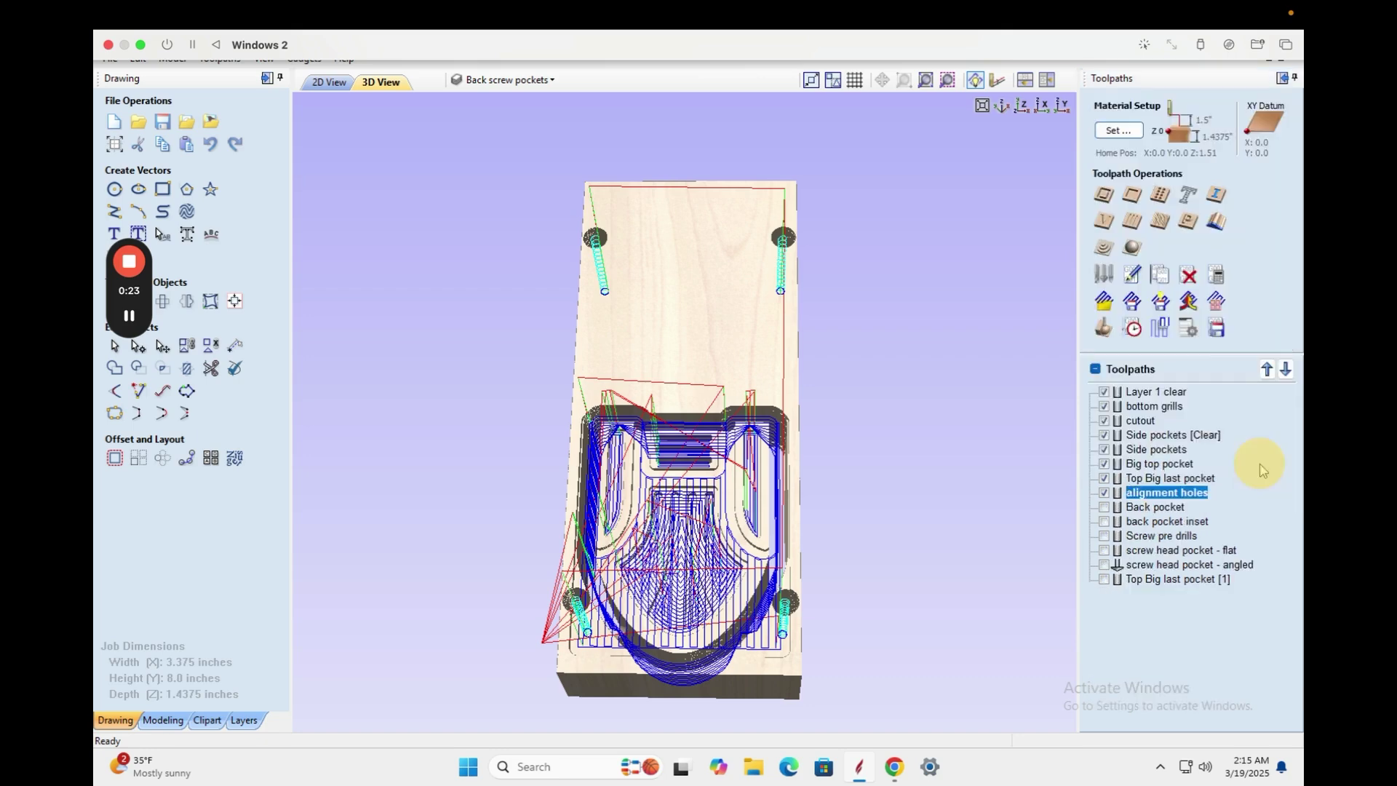
left_click(1215, 320)
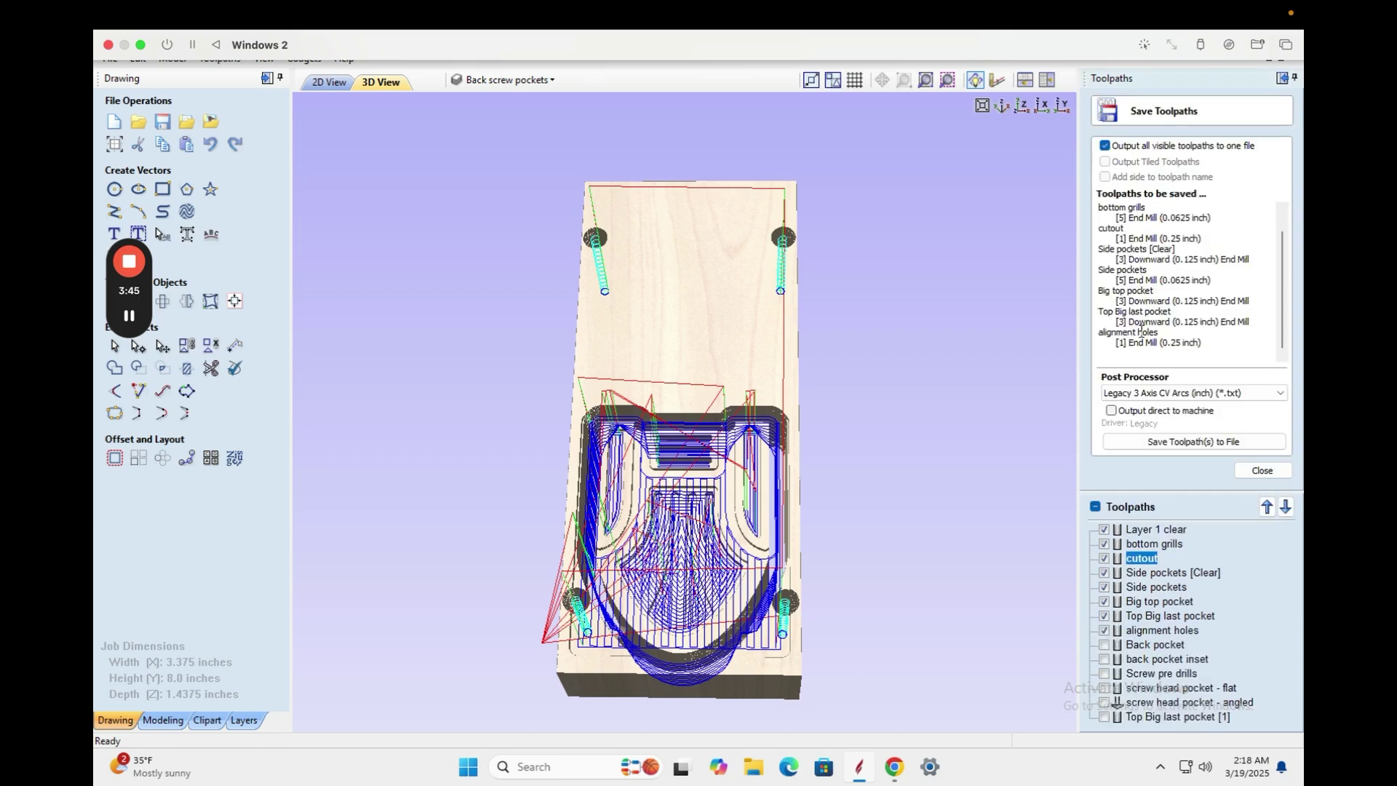
scroll(1132, 262, "up", 1)
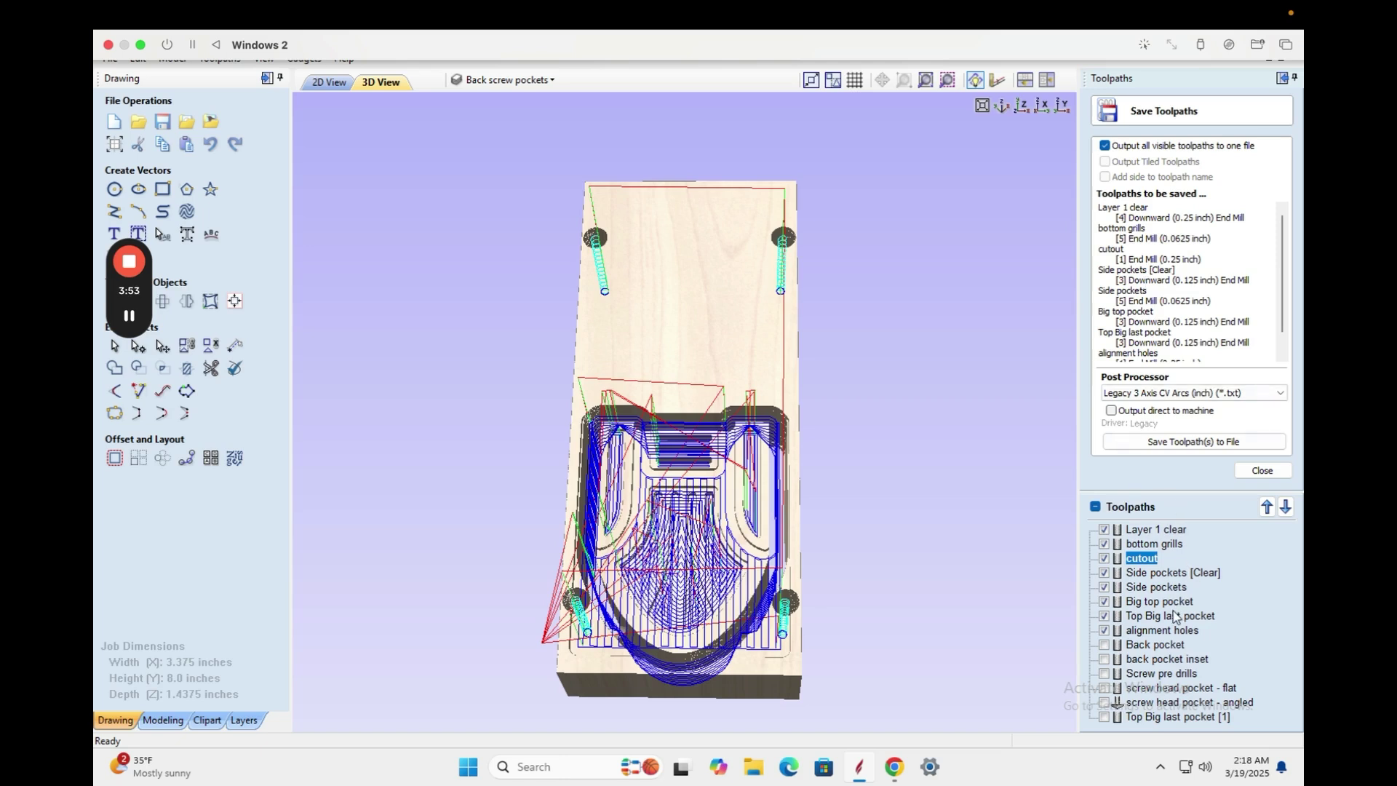
Move the cutout toolpath down the machining order to directly after alignment holes
mouse_move(1175, 617)
left_click(1286, 508)
left_click(1285, 507)
left_click(1285, 507)
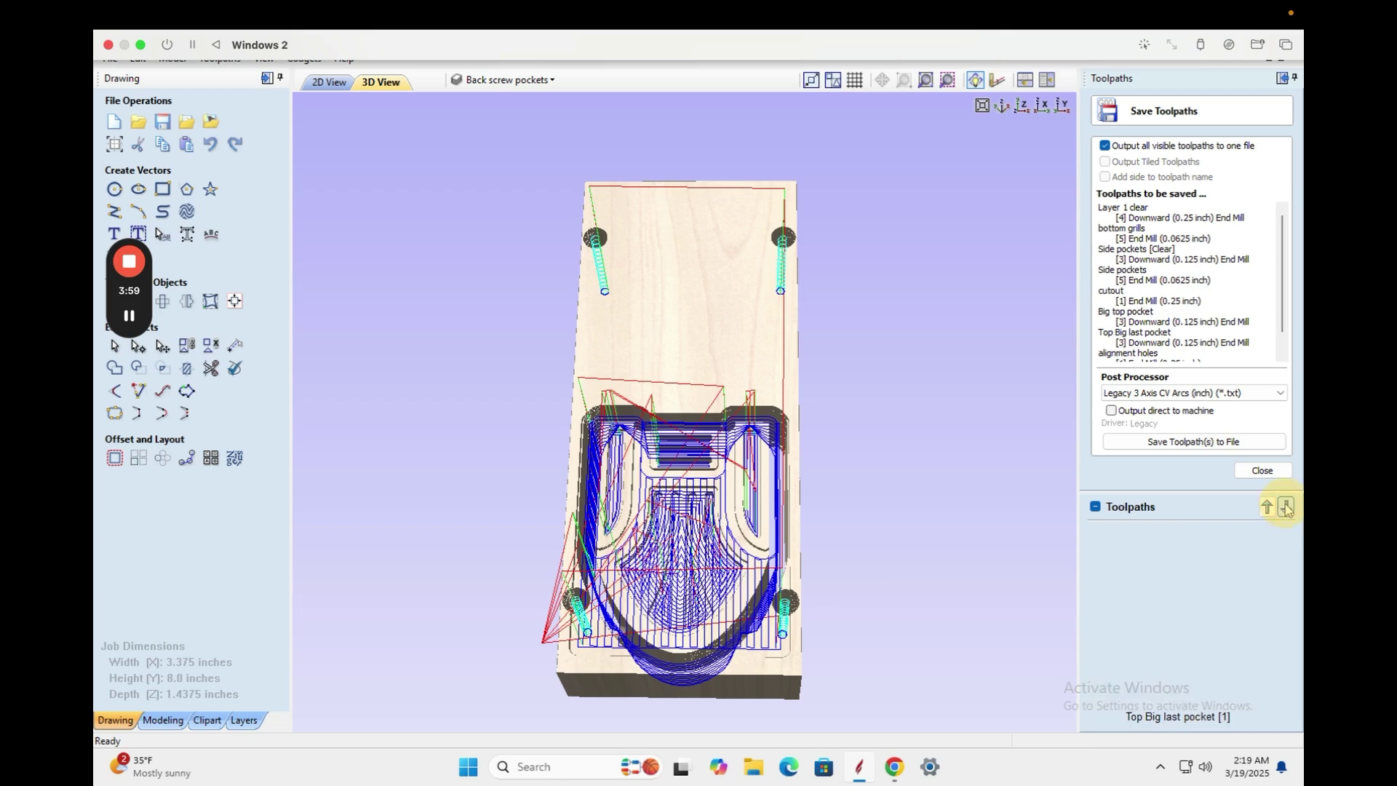
left_click(1286, 507)
left_click(1285, 507)
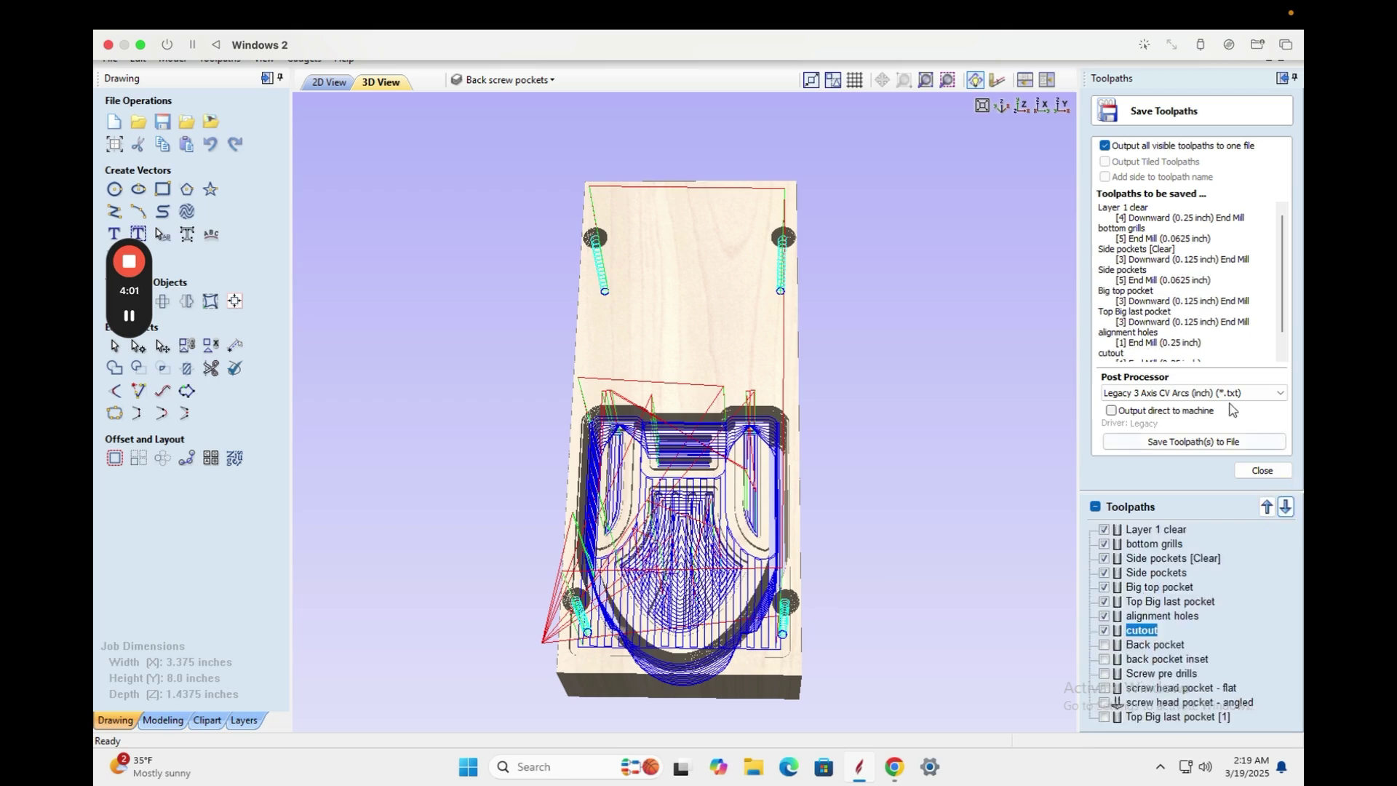
Examine the save list for the cutting order and the end mill assigned to each toolpath
scroll(1282, 313, "down", 1)
scroll(1282, 313, "down", 1)
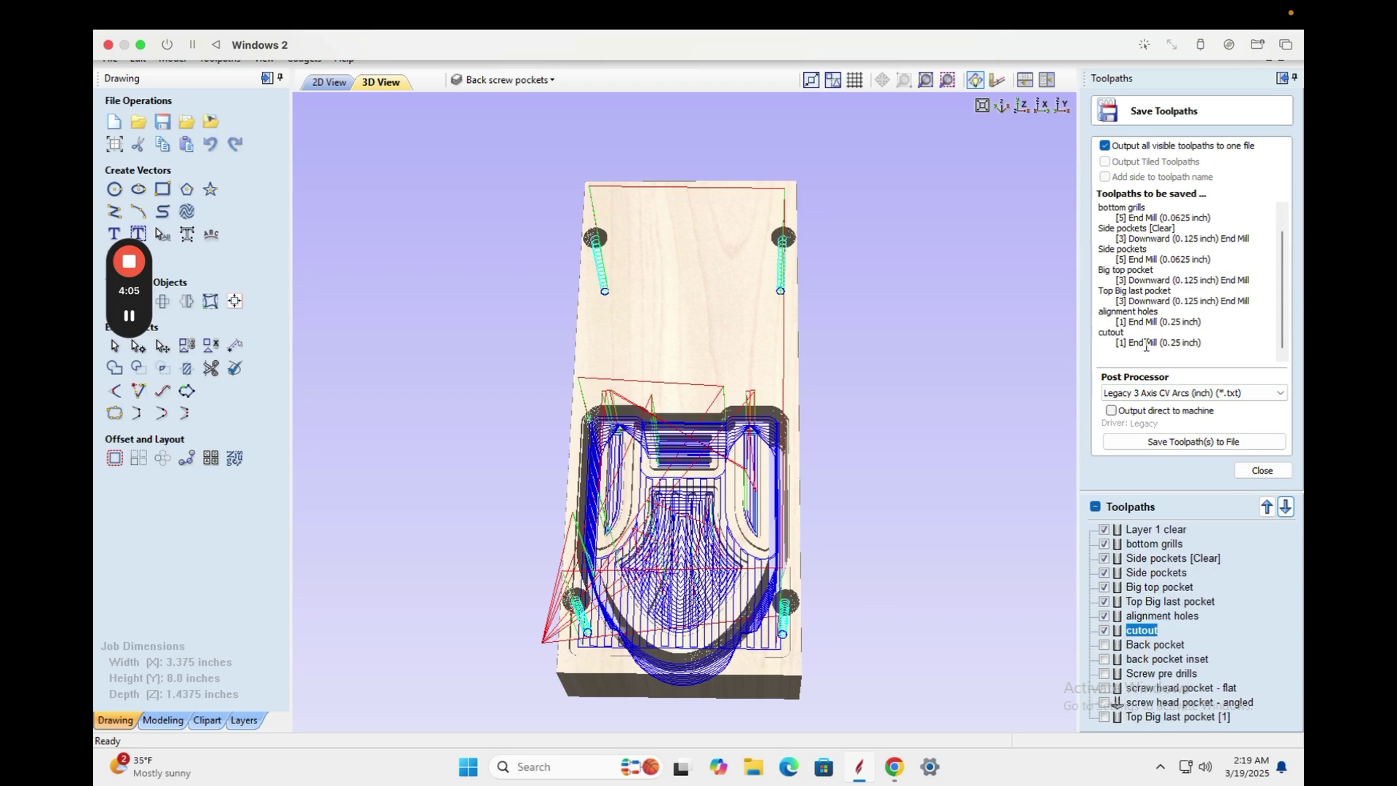
mouse_move(1281, 309)
left_mouse_down()
mouse_move(1280, 281)
mouse_move(1275, 327)
left_mouse_up()
mouse_move(1123, 623)
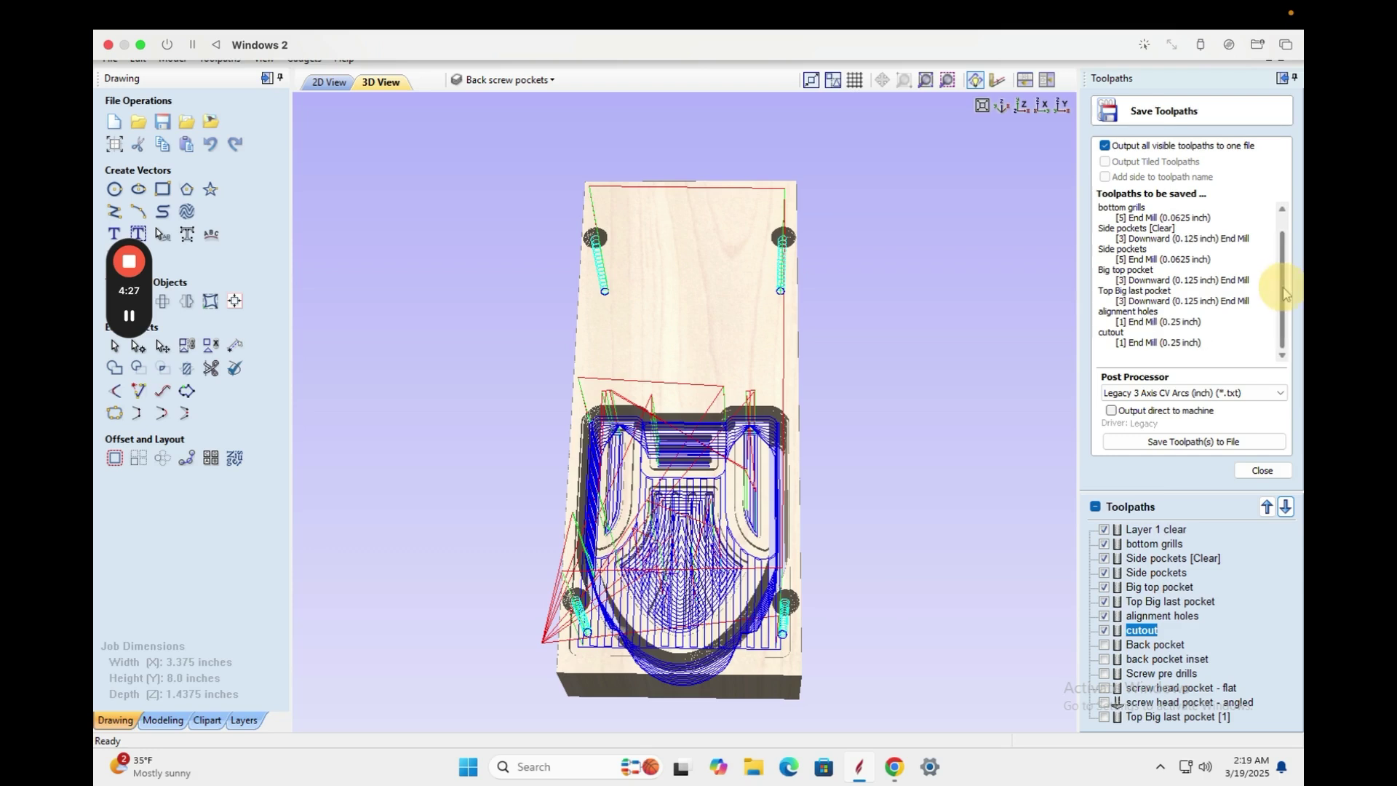
scroll(1283, 265, "up", 2)
scroll(1283, 268, "down", 1)
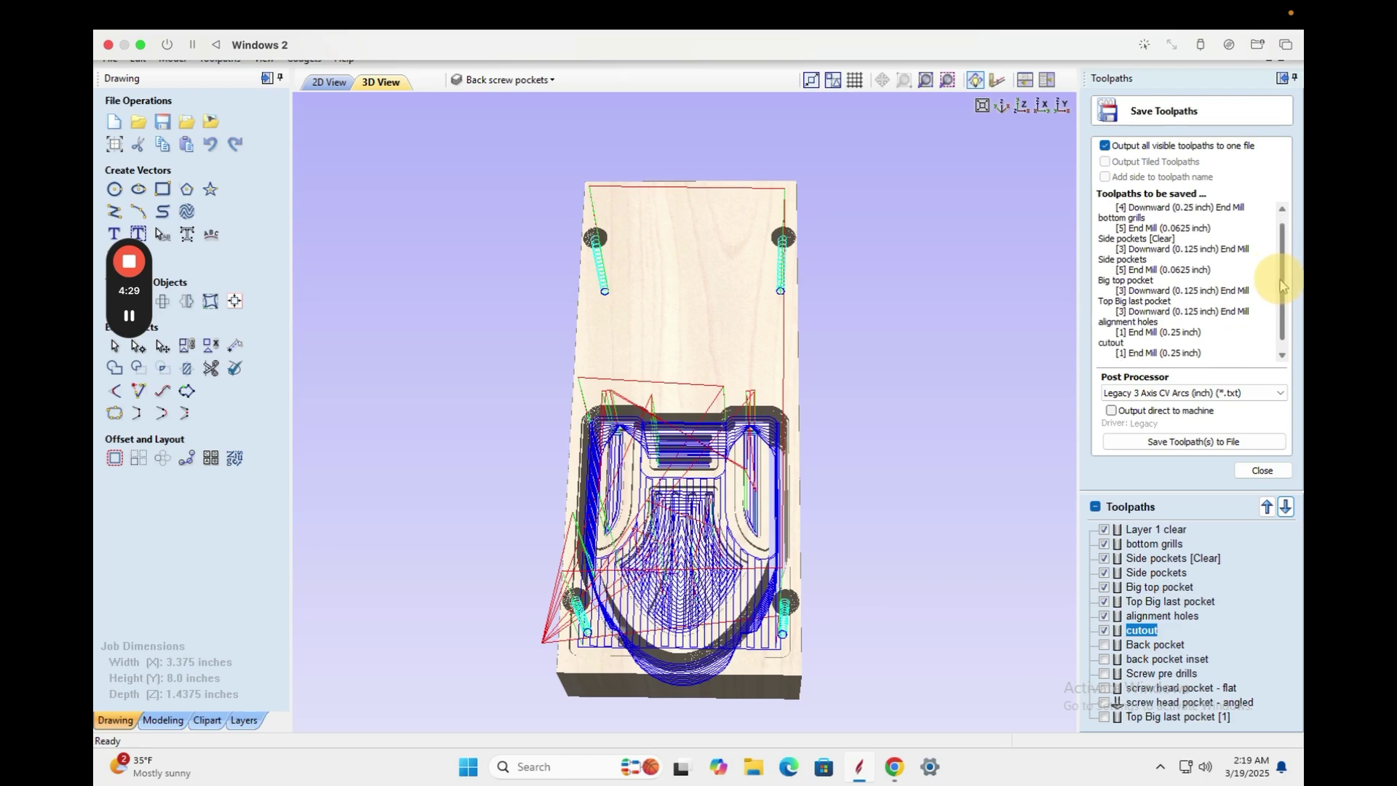
scroll(1283, 269, "up", 1)
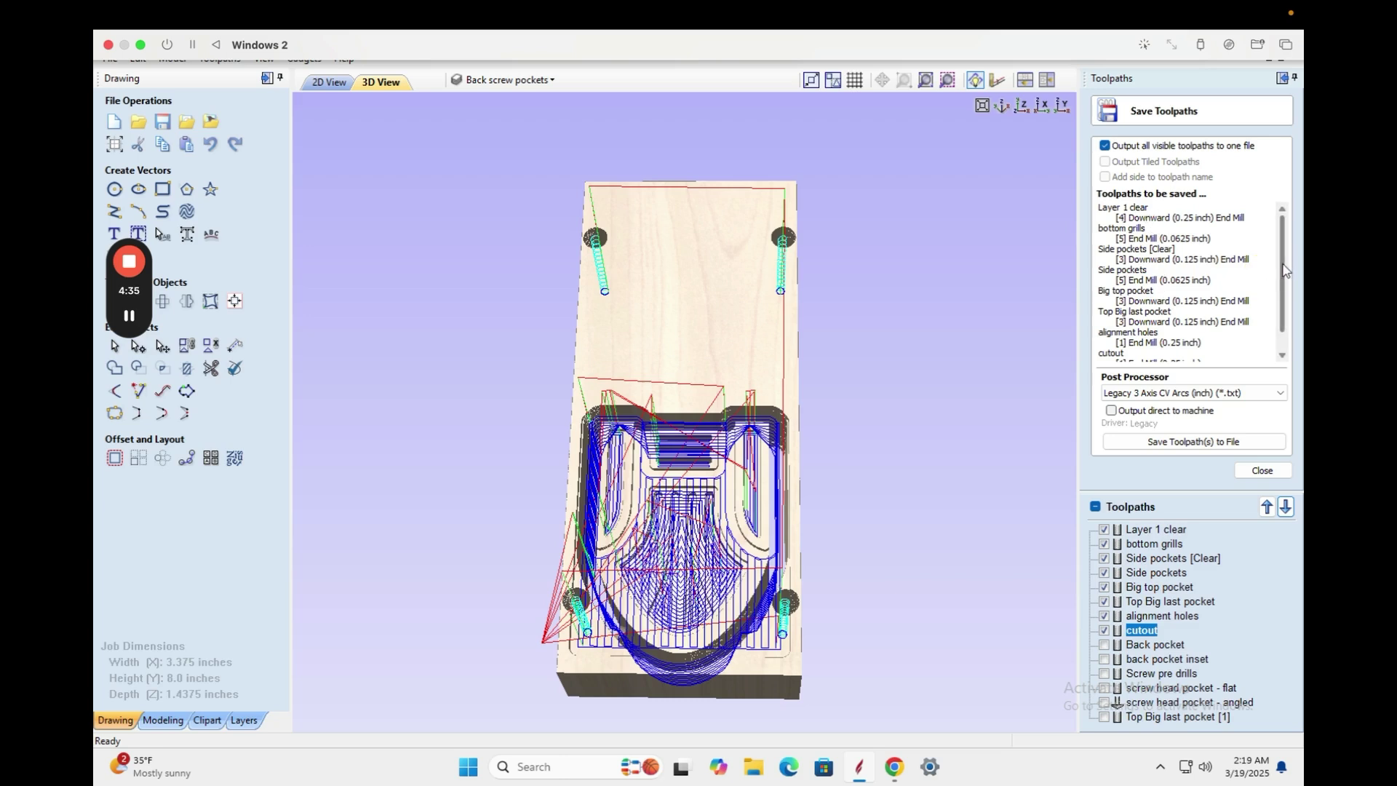
scroll(1283, 284, "down", 1)
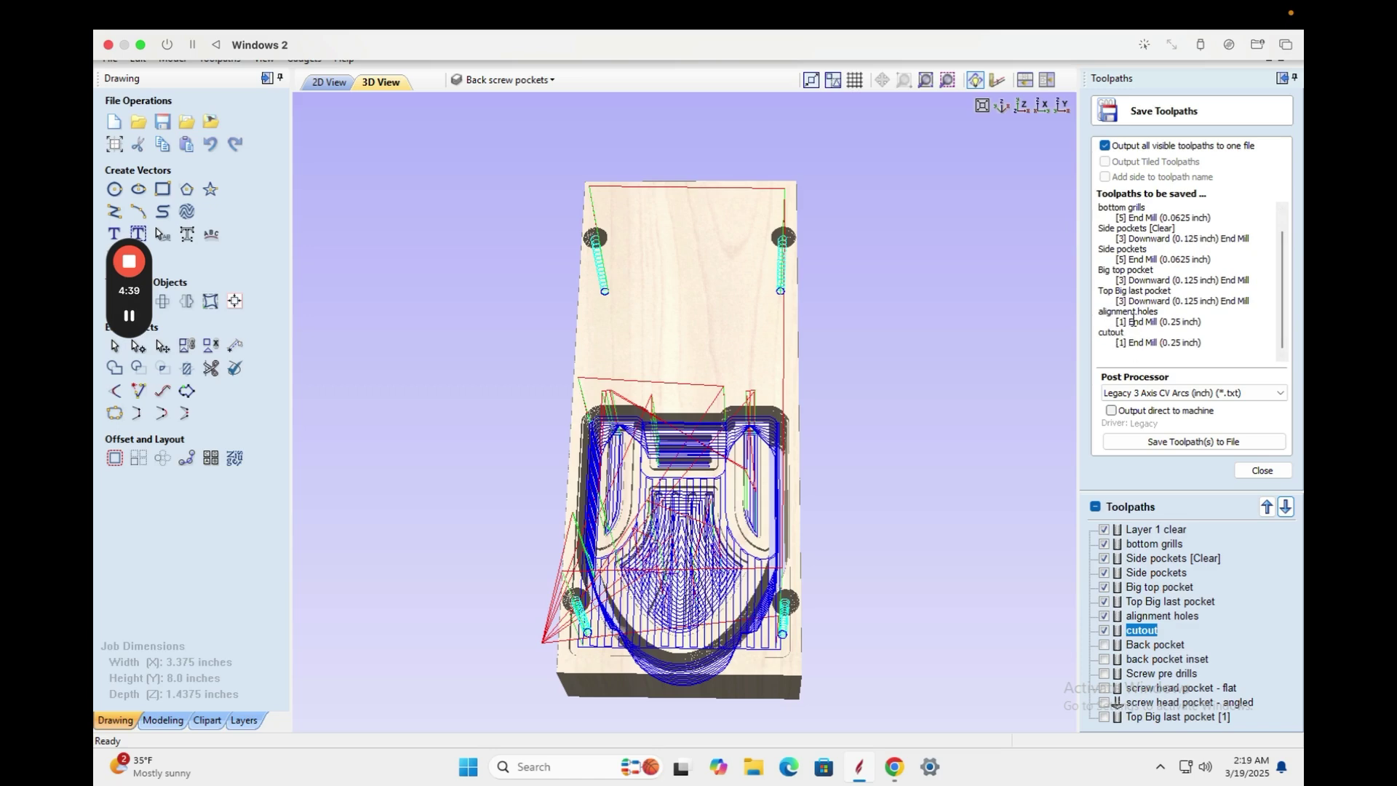
scroll(1279, 275, "up", 1)
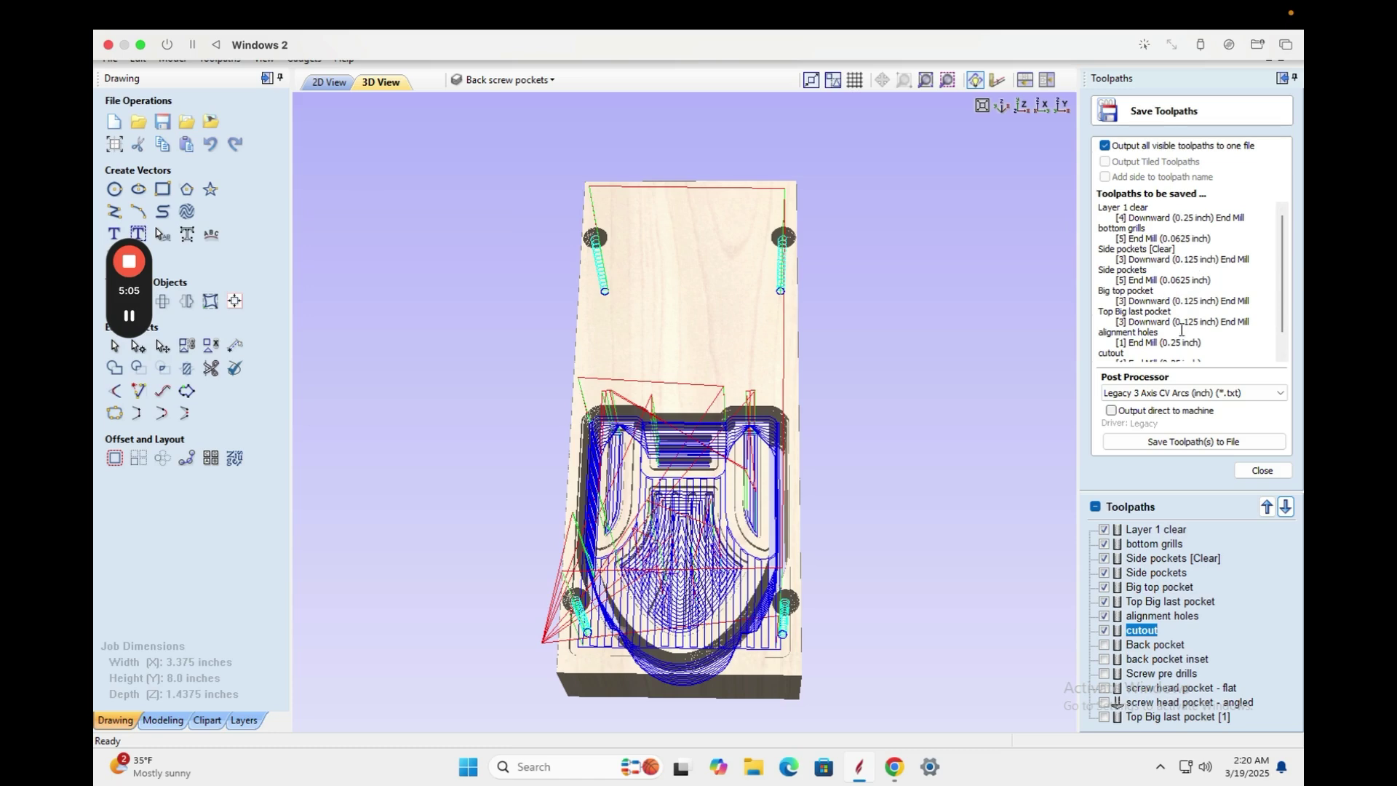
mouse_move(1282, 281)
left_mouse_down()
mouse_move(1282, 306)
mouse_move(1283, 289)
left_mouse_up()
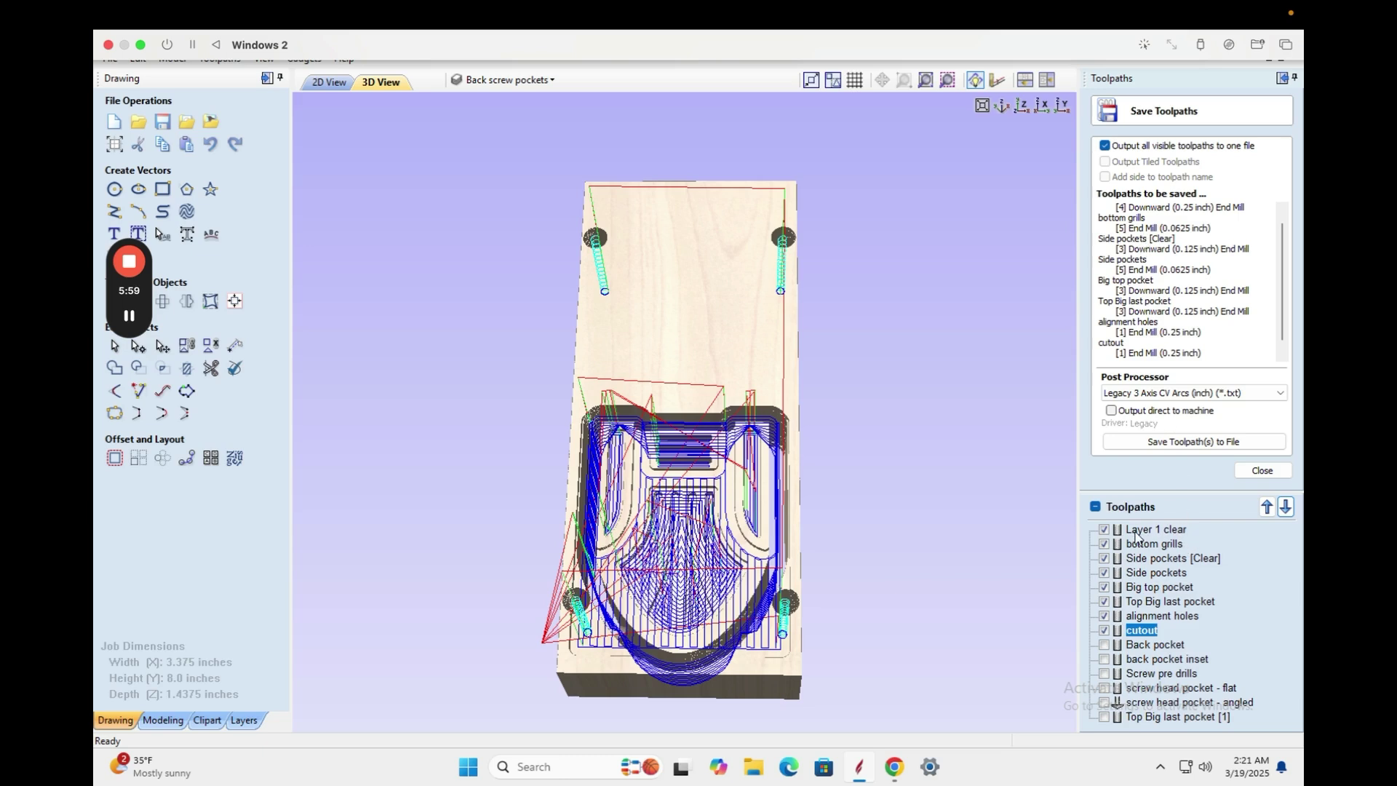
mouse_move(1127, 539)
Hide all toolpaths except Layer 1 clear, briefly showing bottom grills for comparison
left_click(1095, 507)
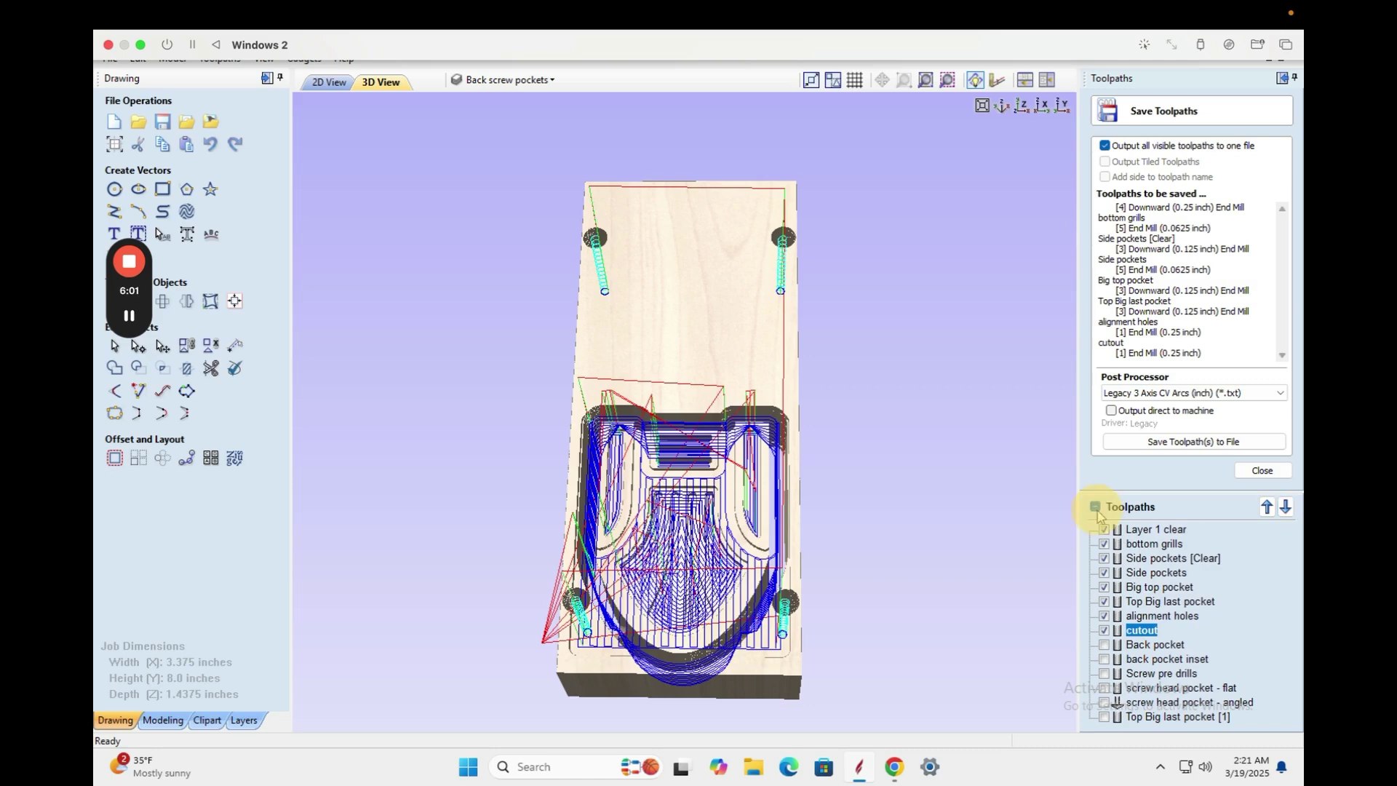
left_click(1104, 531)
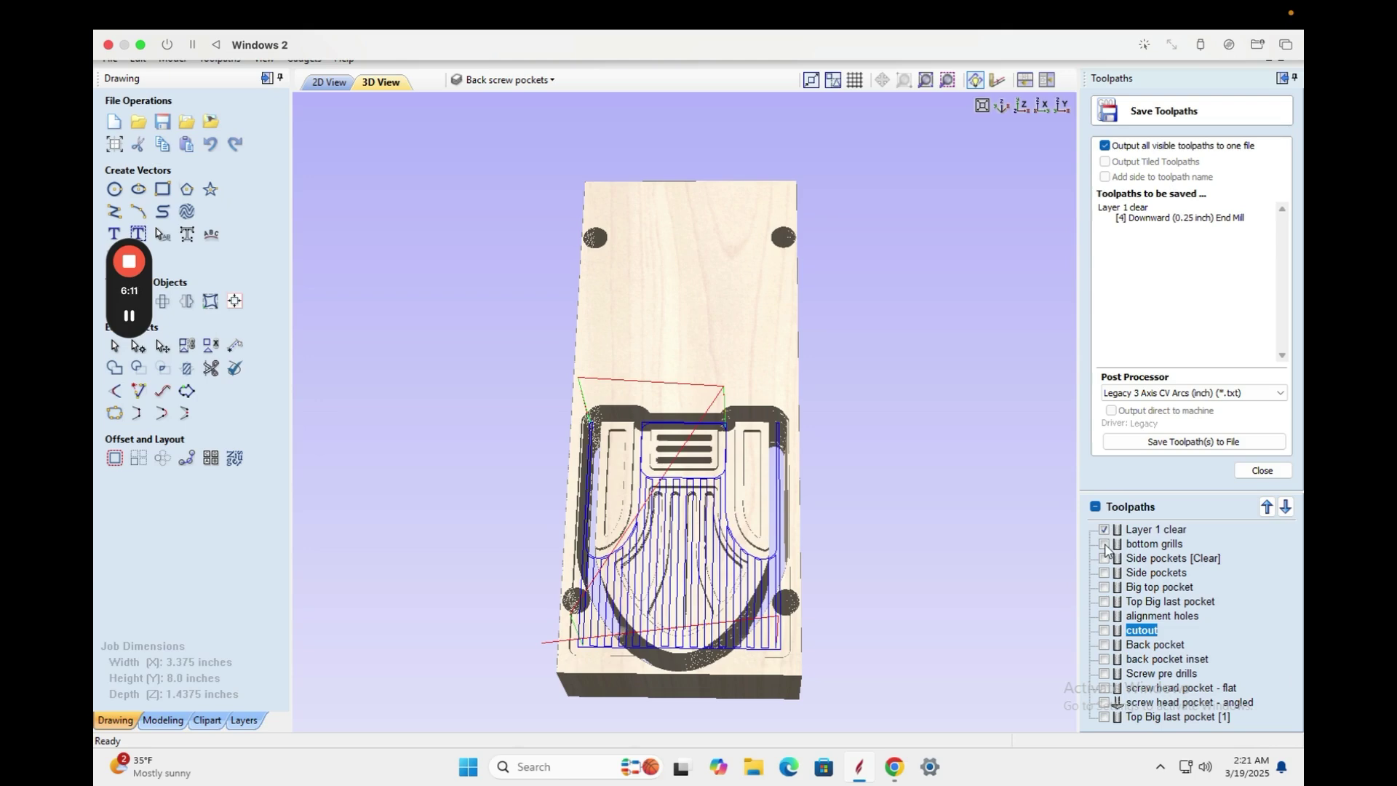
left_click(1104, 545)
left_click(1105, 545)
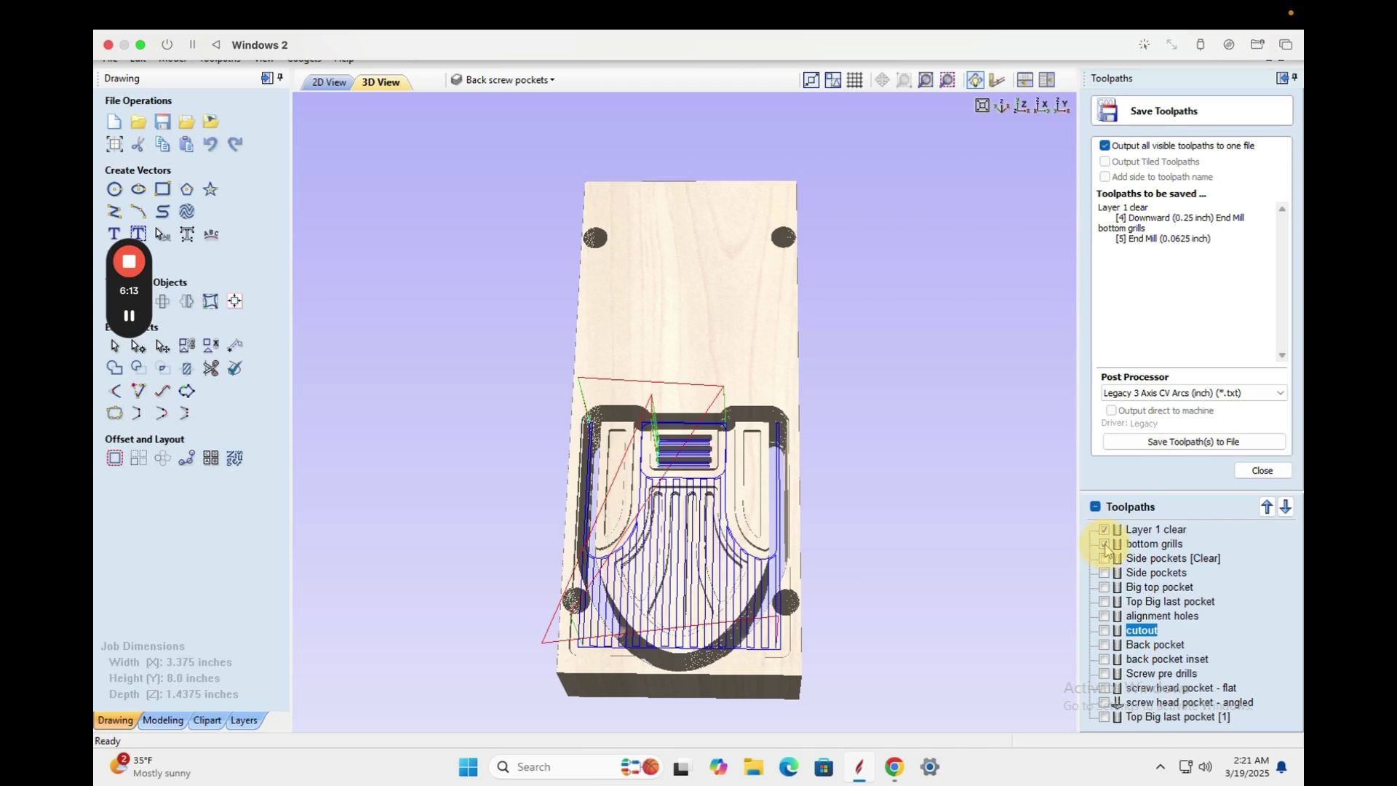
left_click(1105, 545)
left_click(1104, 545)
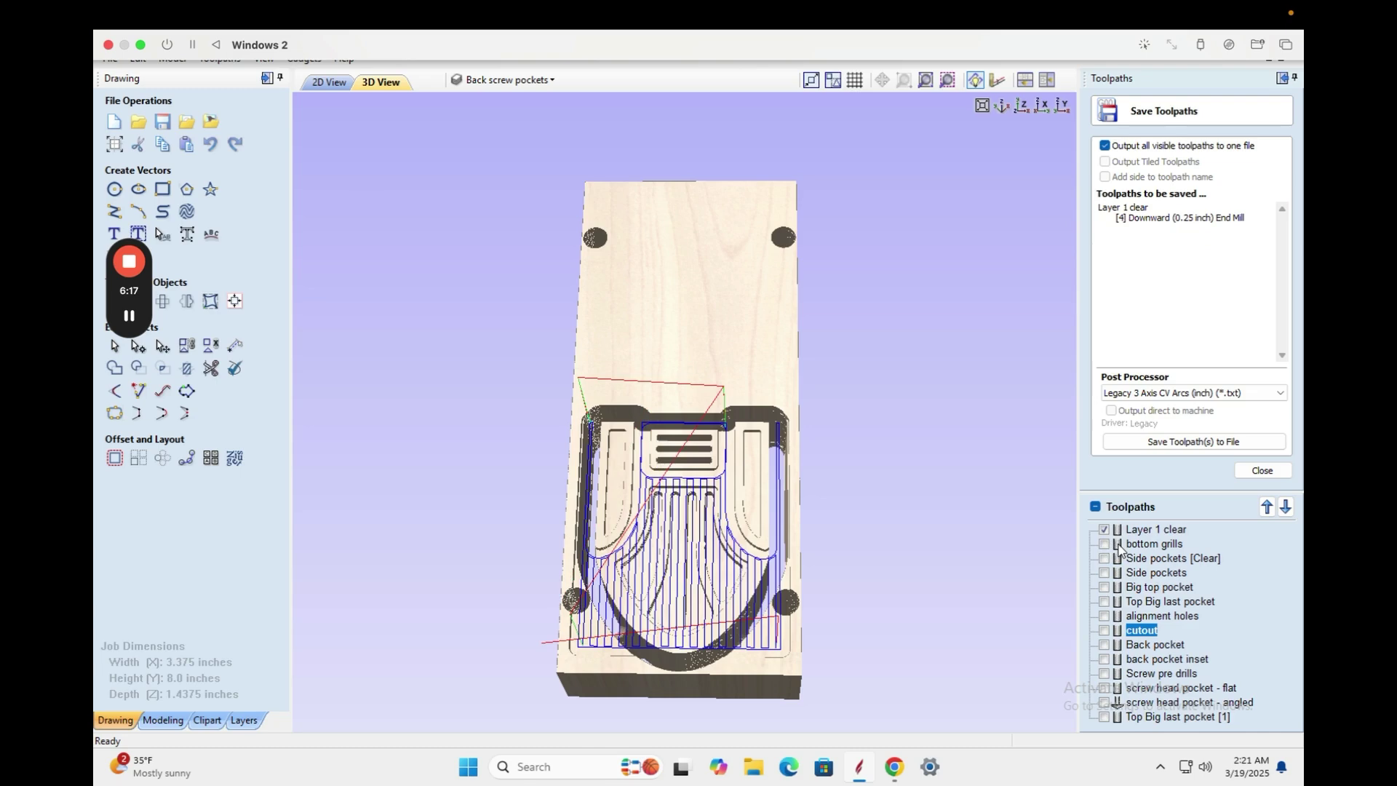
Move the bottom grills toolpath between Top Big last pocket and alignment holes in the machining order
left_click_drag(1119, 545, 1116, 600)
right_click(1114, 618)
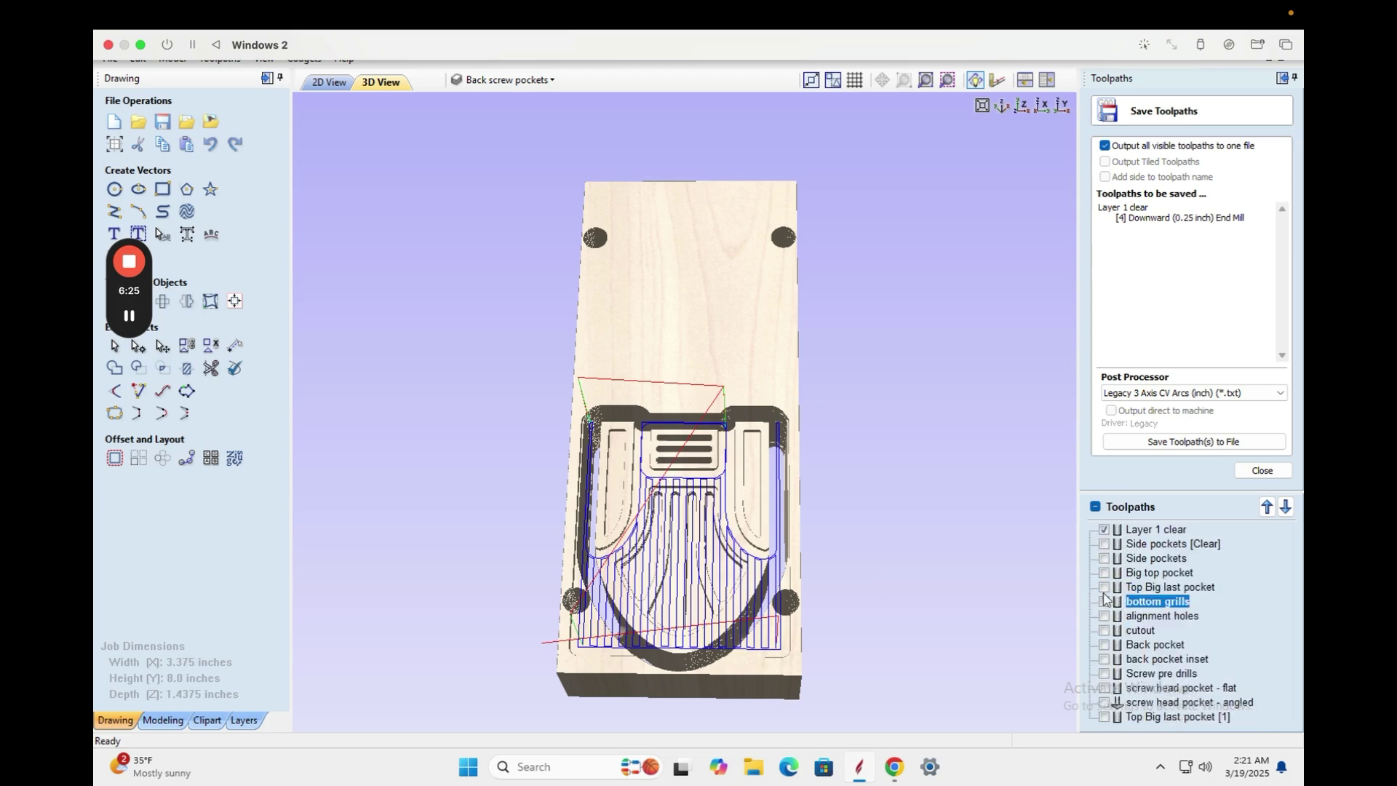
Show the Side pockets [Clear] toolpath, then view its pocket settings and close them without changes
left_click(1104, 544)
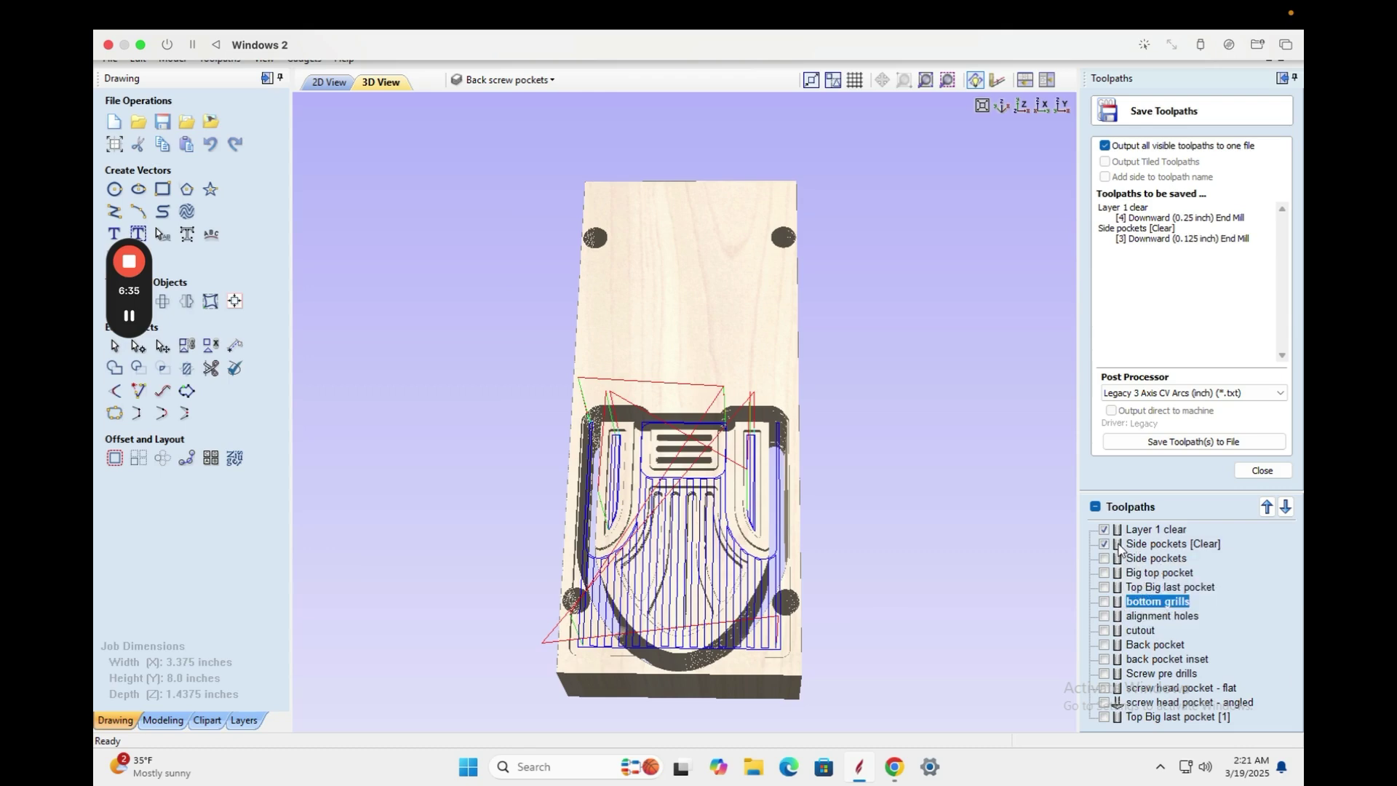
left_click(1119, 543)
double_click(1119, 546)
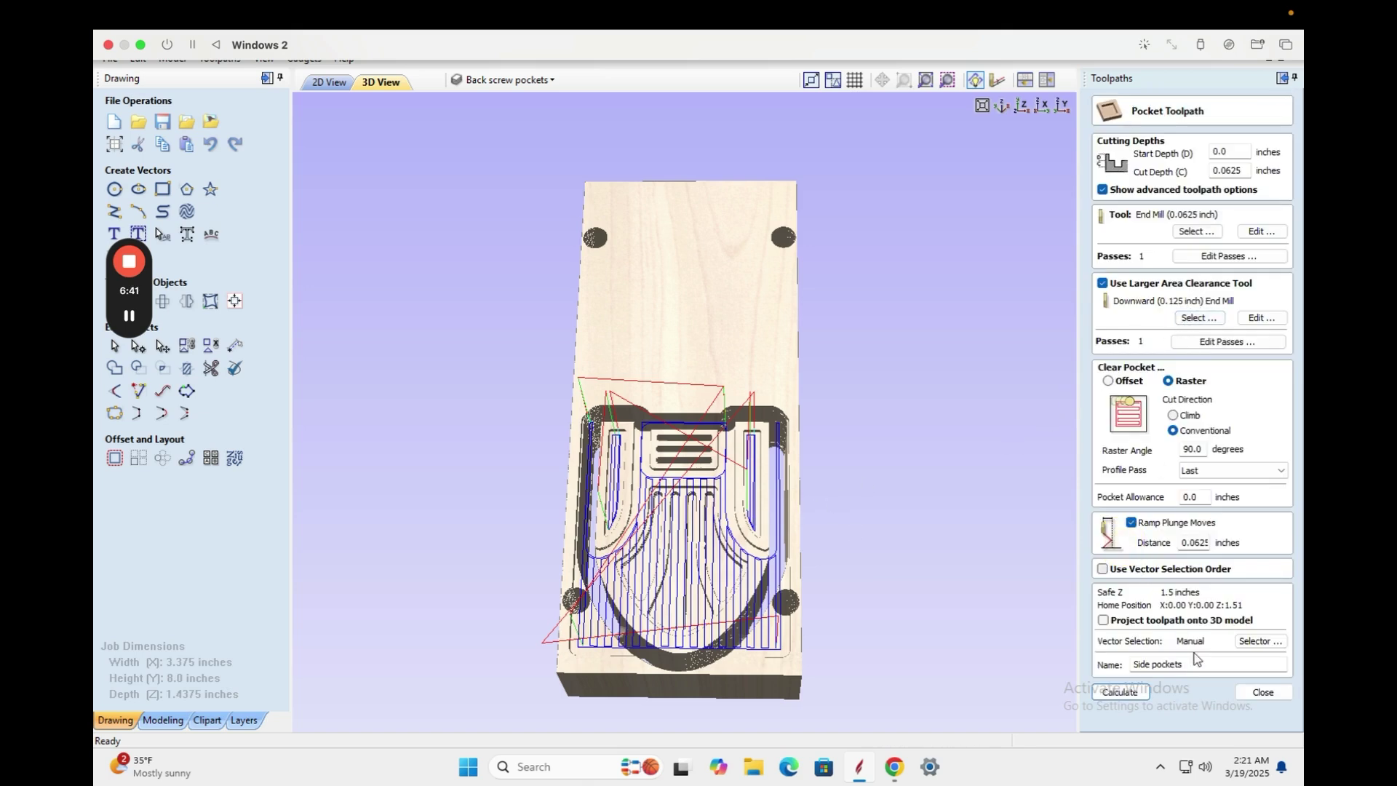
left_click(1250, 691)
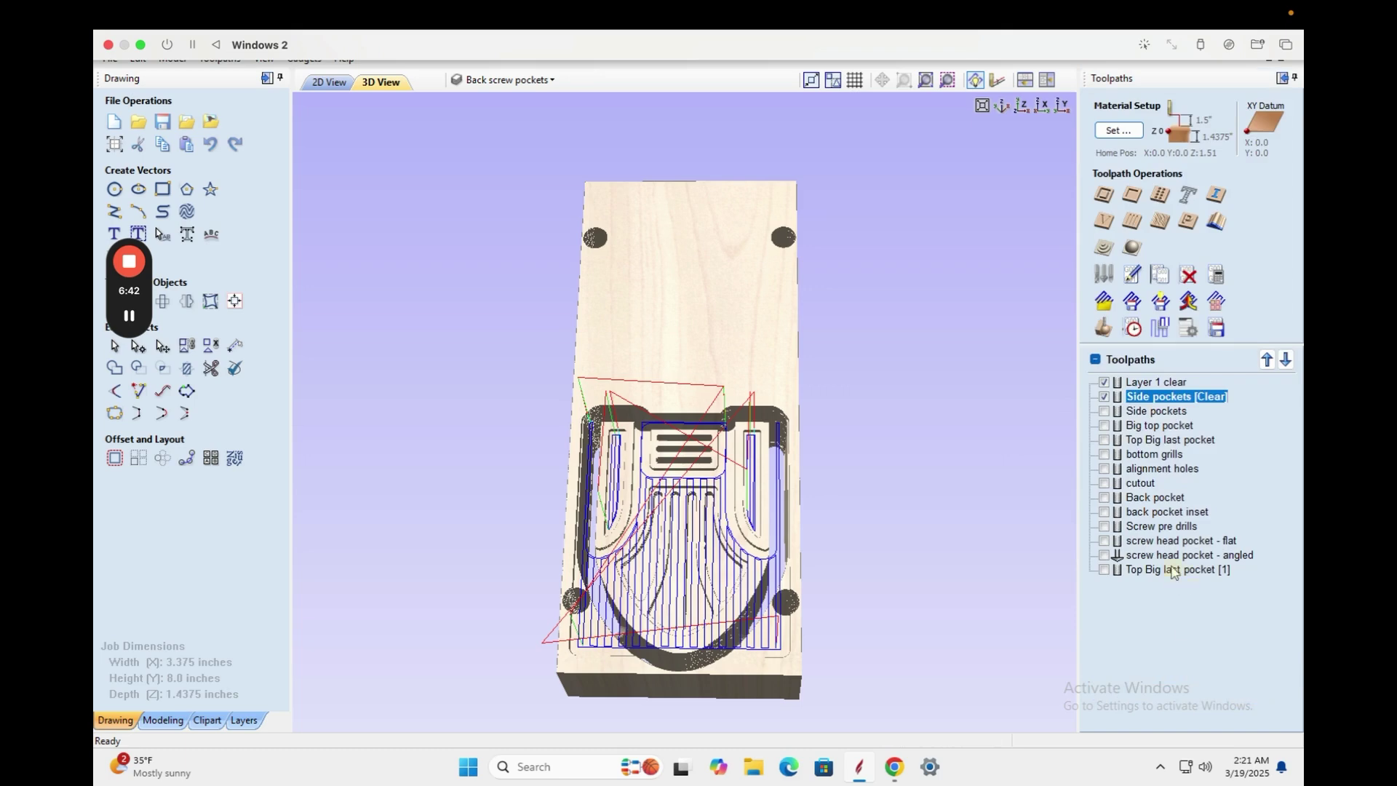
Hide Layer 1 clear and compare the Side pockets [Clear] passes with the Side pockets passes up close
left_click(1103, 382)
scroll(779, 534, "up", 5)
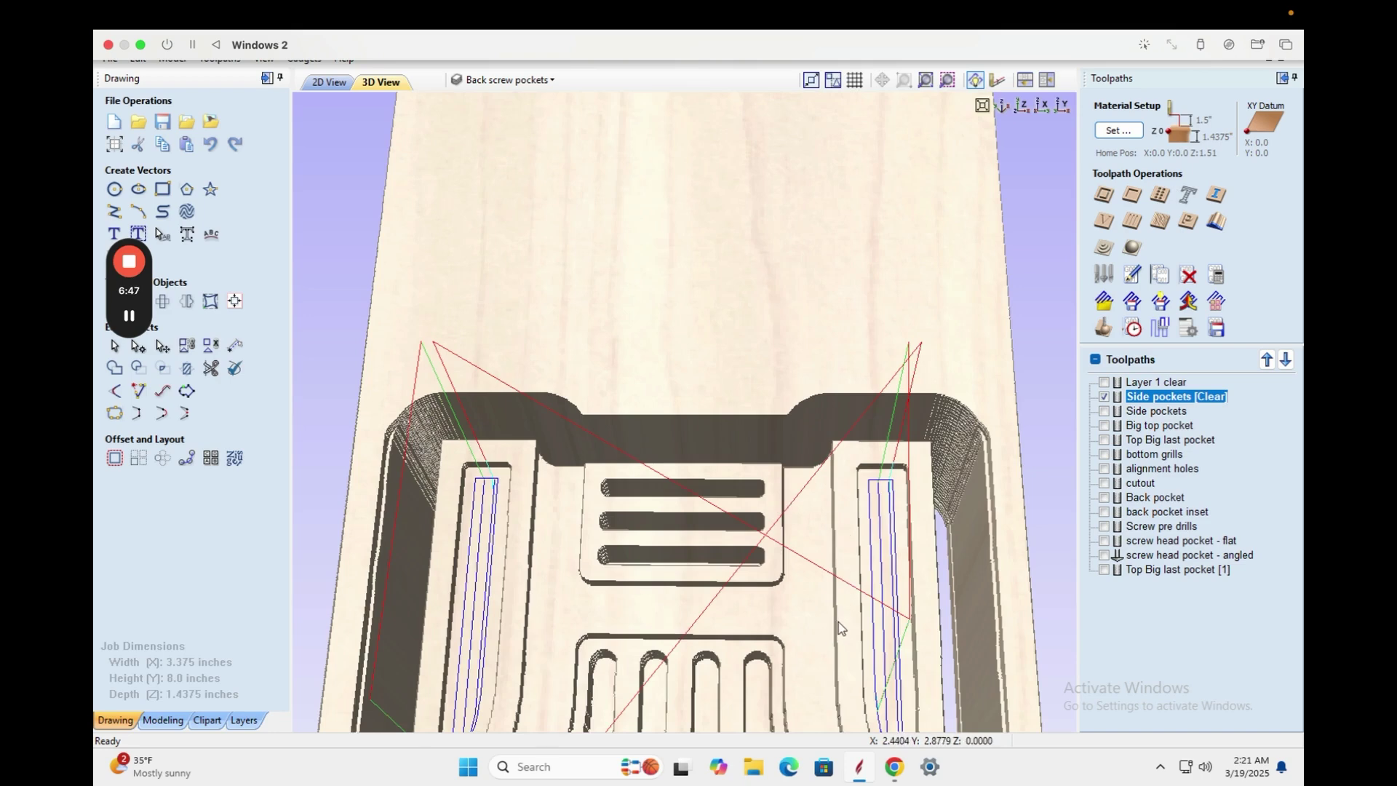
middle_click_drag(805, 590, 795, 531)
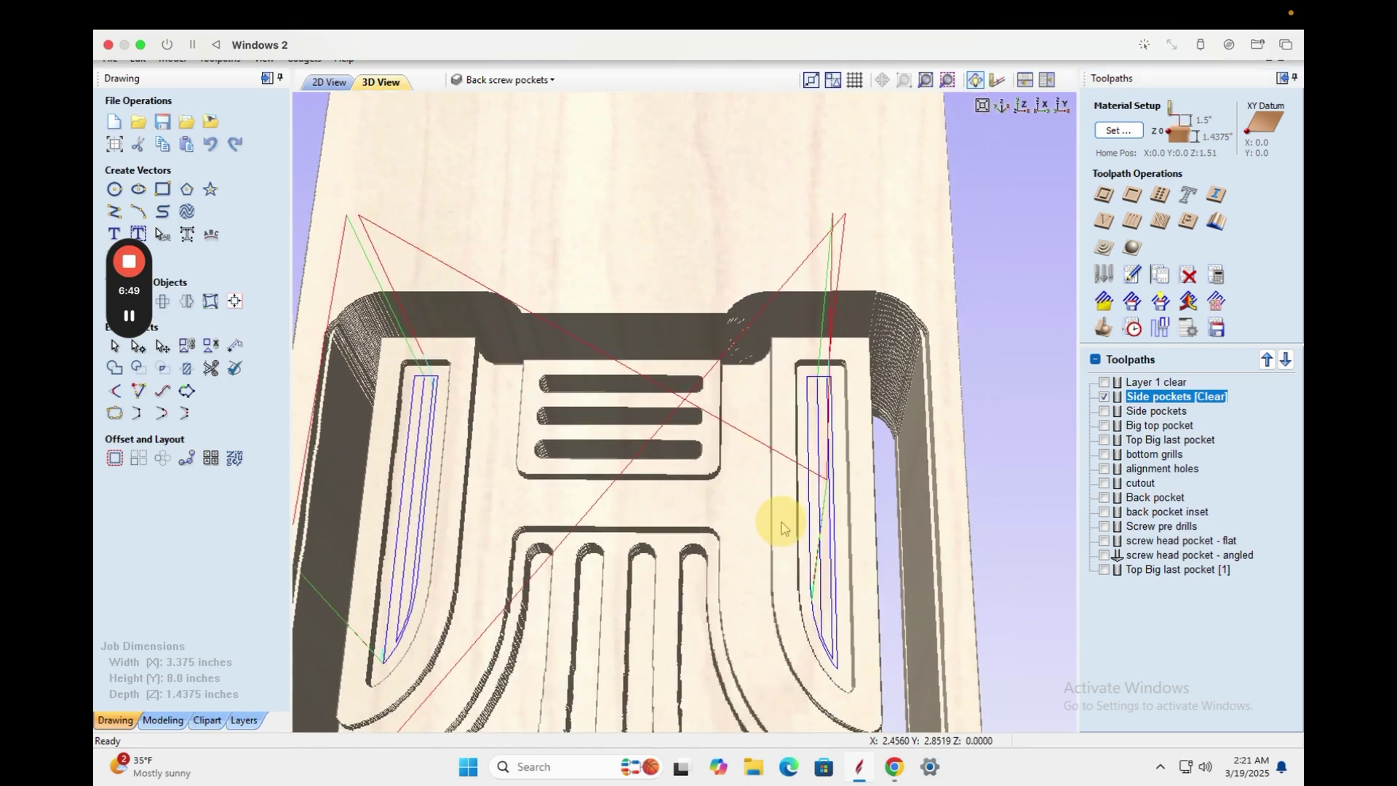
left_click(1104, 411)
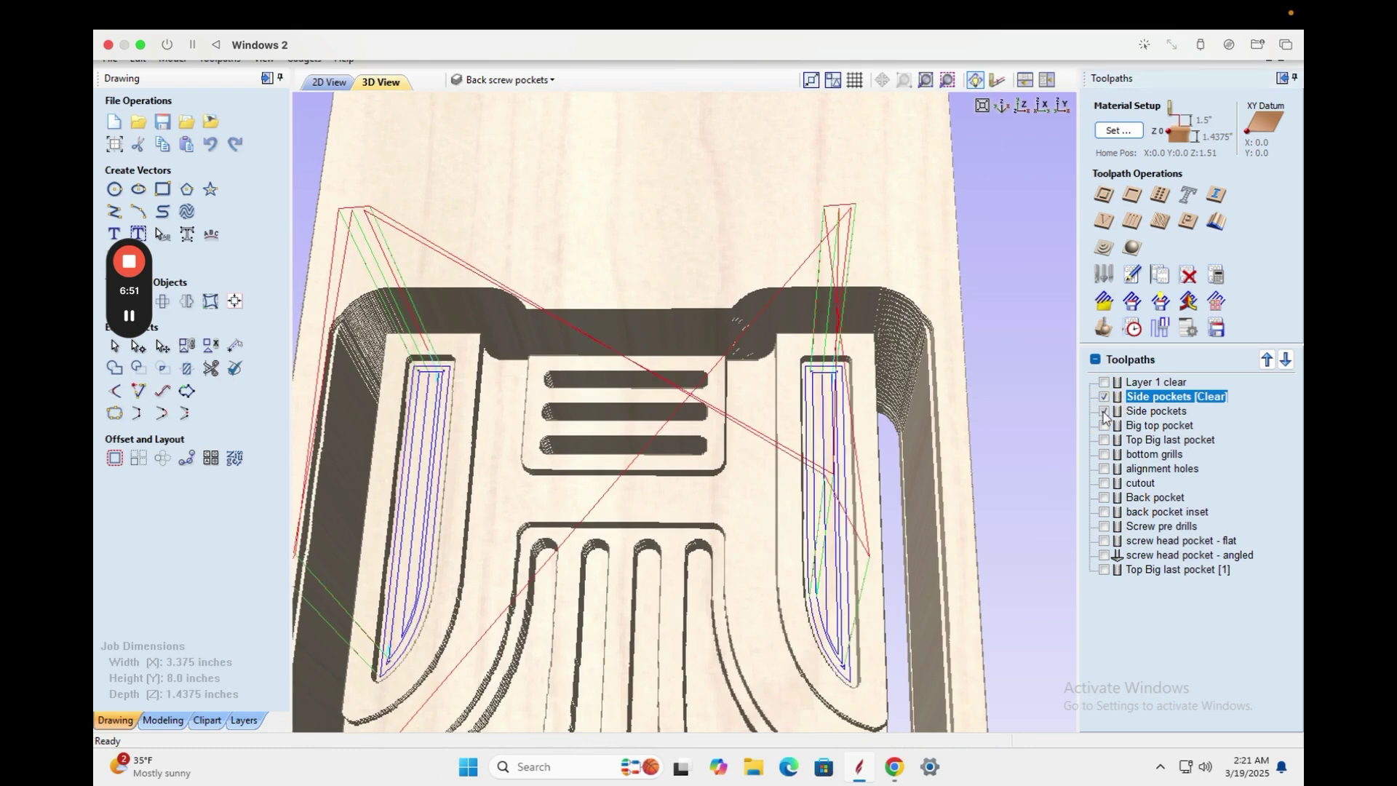
left_click(1104, 411)
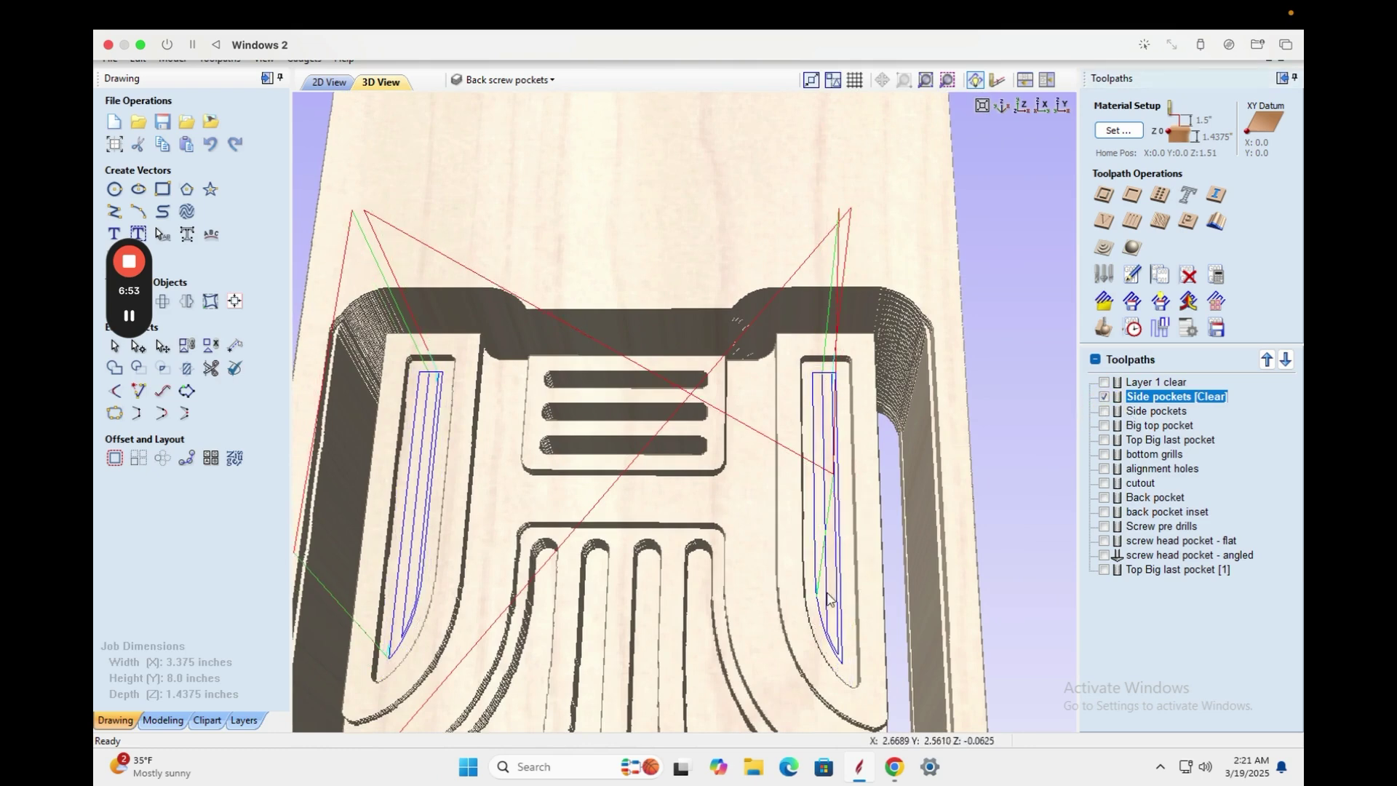
Open the Side pockets toolpath settings and look through the tool database for its larger area clearance tool
double_click(1157, 410)
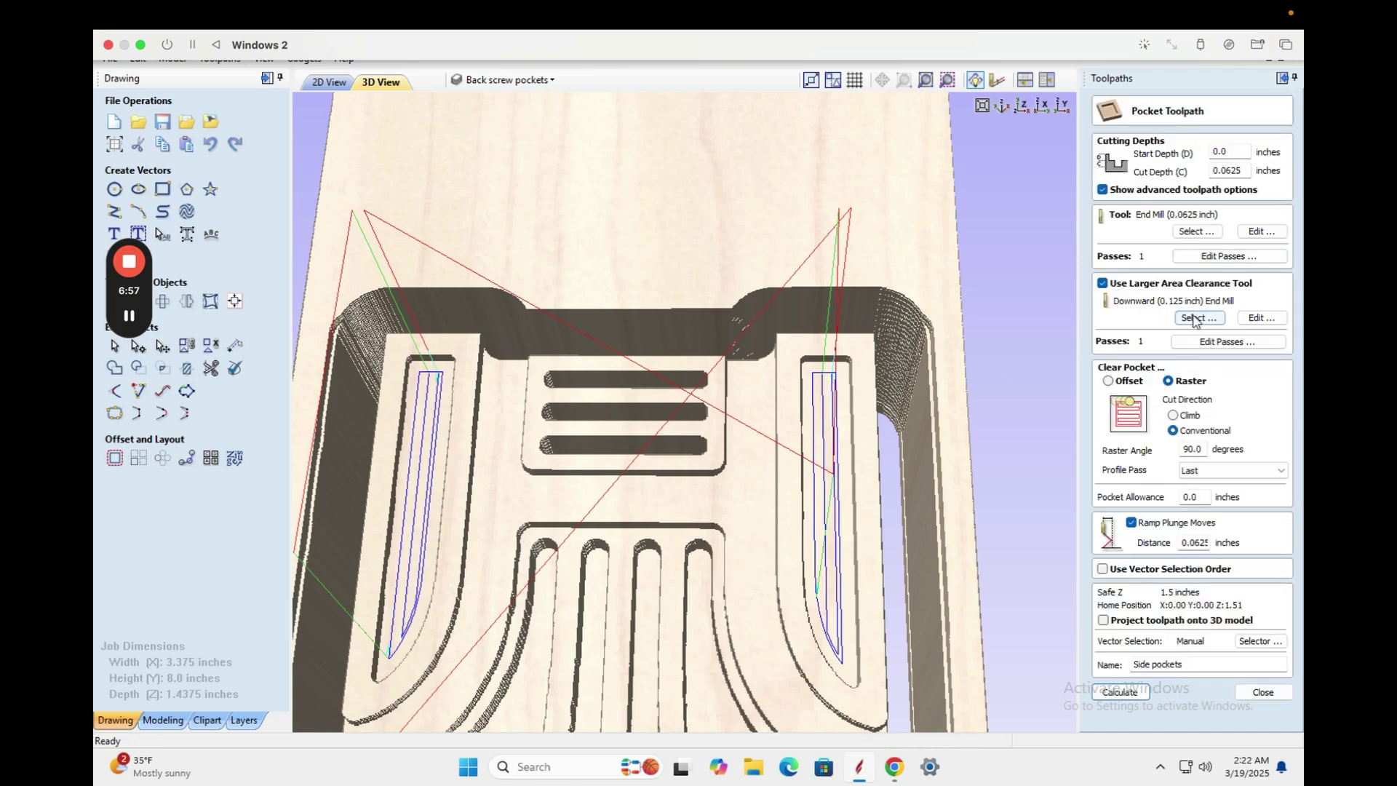
left_click(1198, 318)
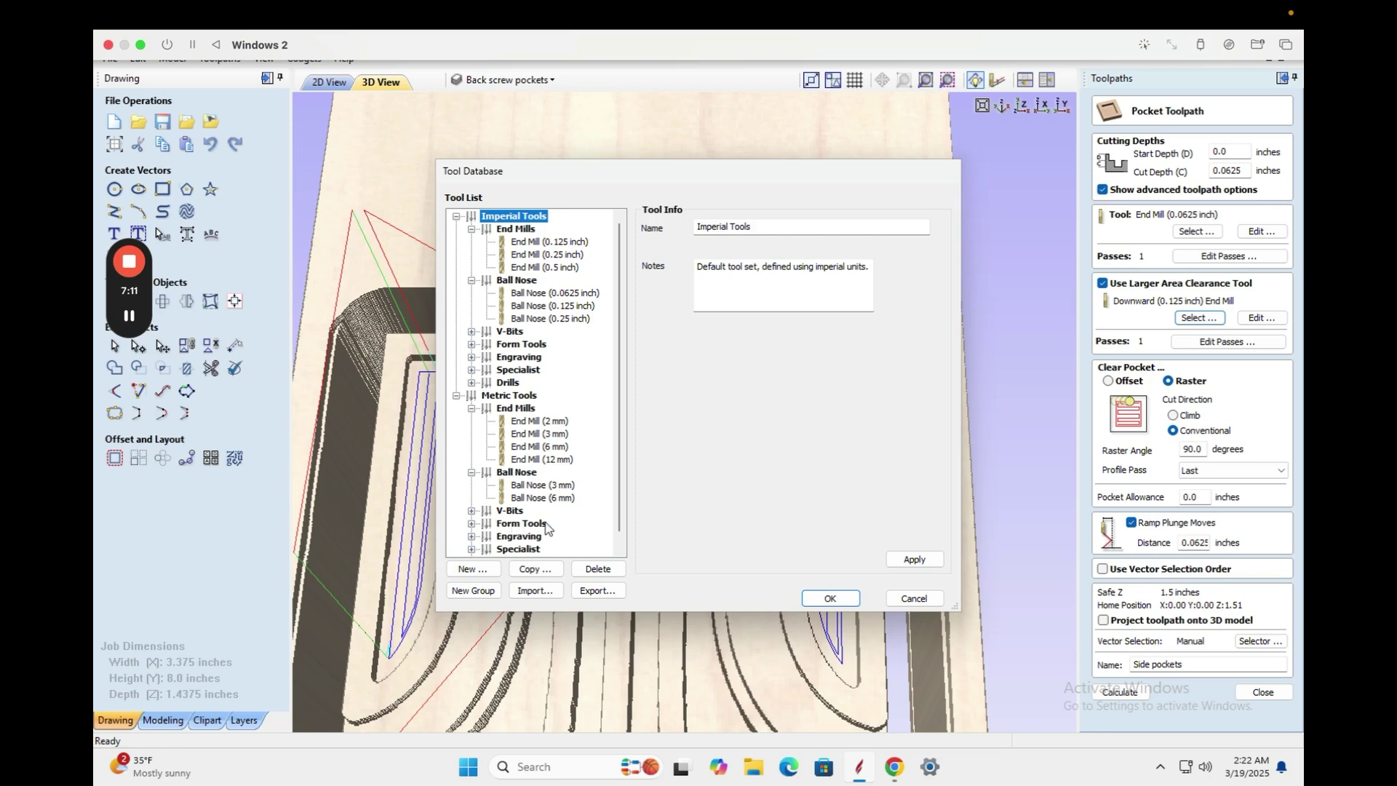
left_click_drag(620, 429, 617, 463)
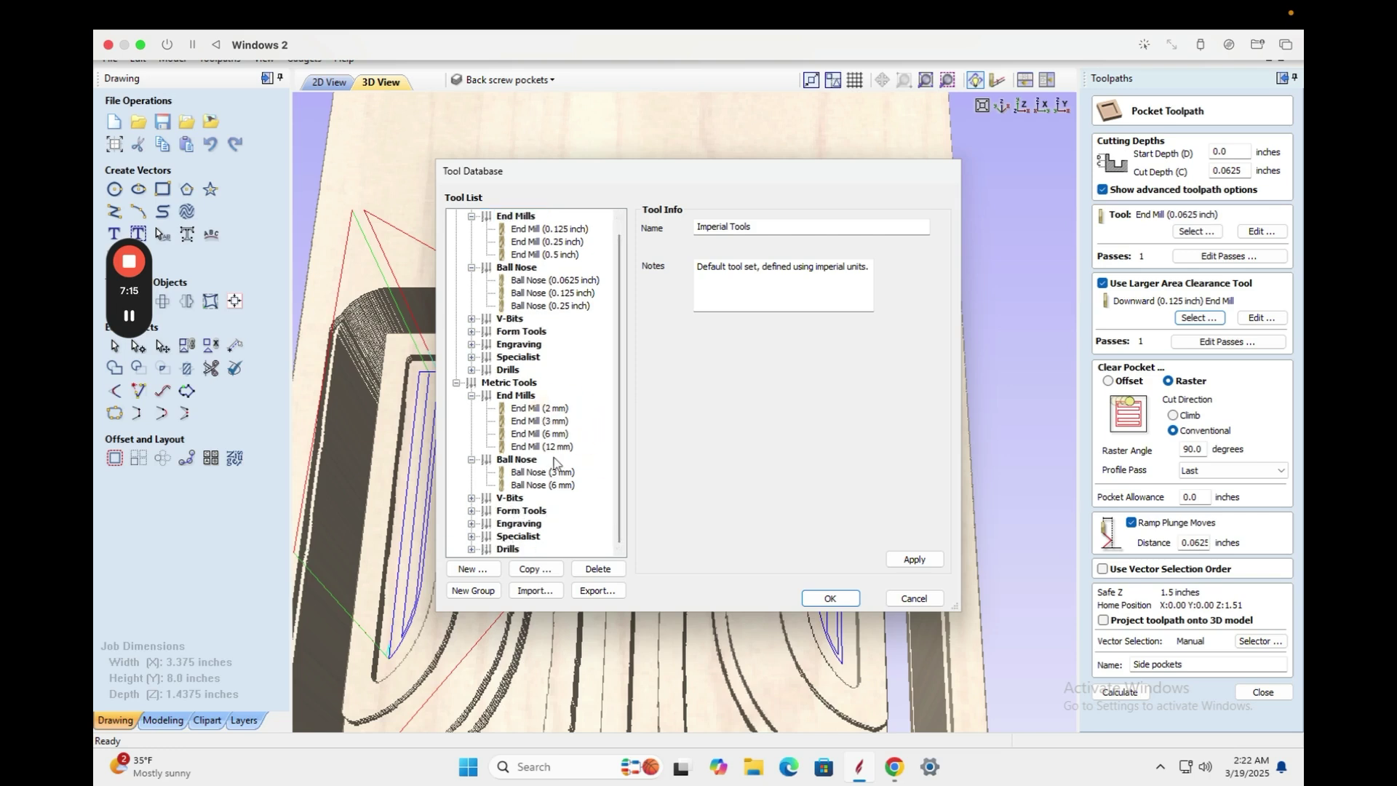
left_click(906, 600)
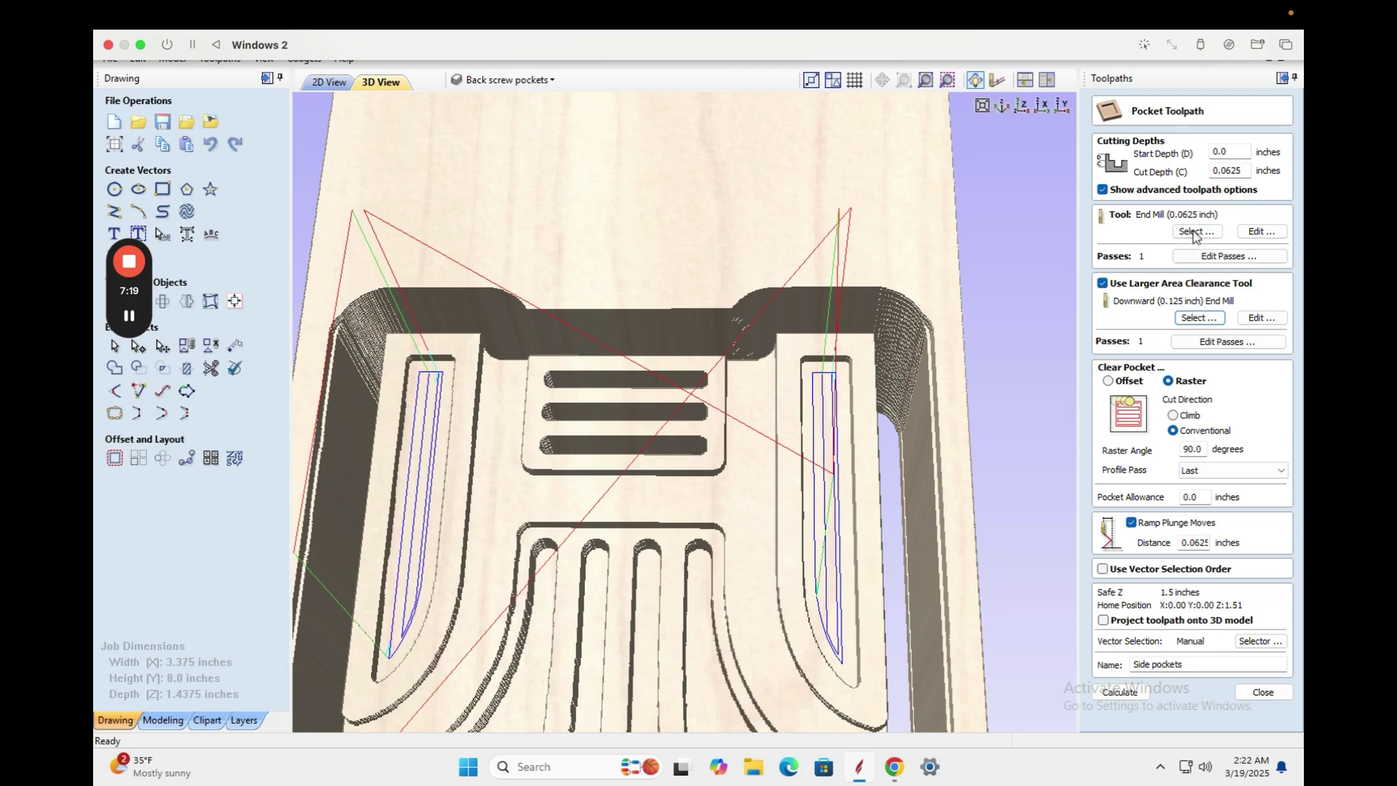
View the tool database and the cutting parameters of the Side pockets toolpath's main end mill, leaving both unchanged
left_click(1194, 232)
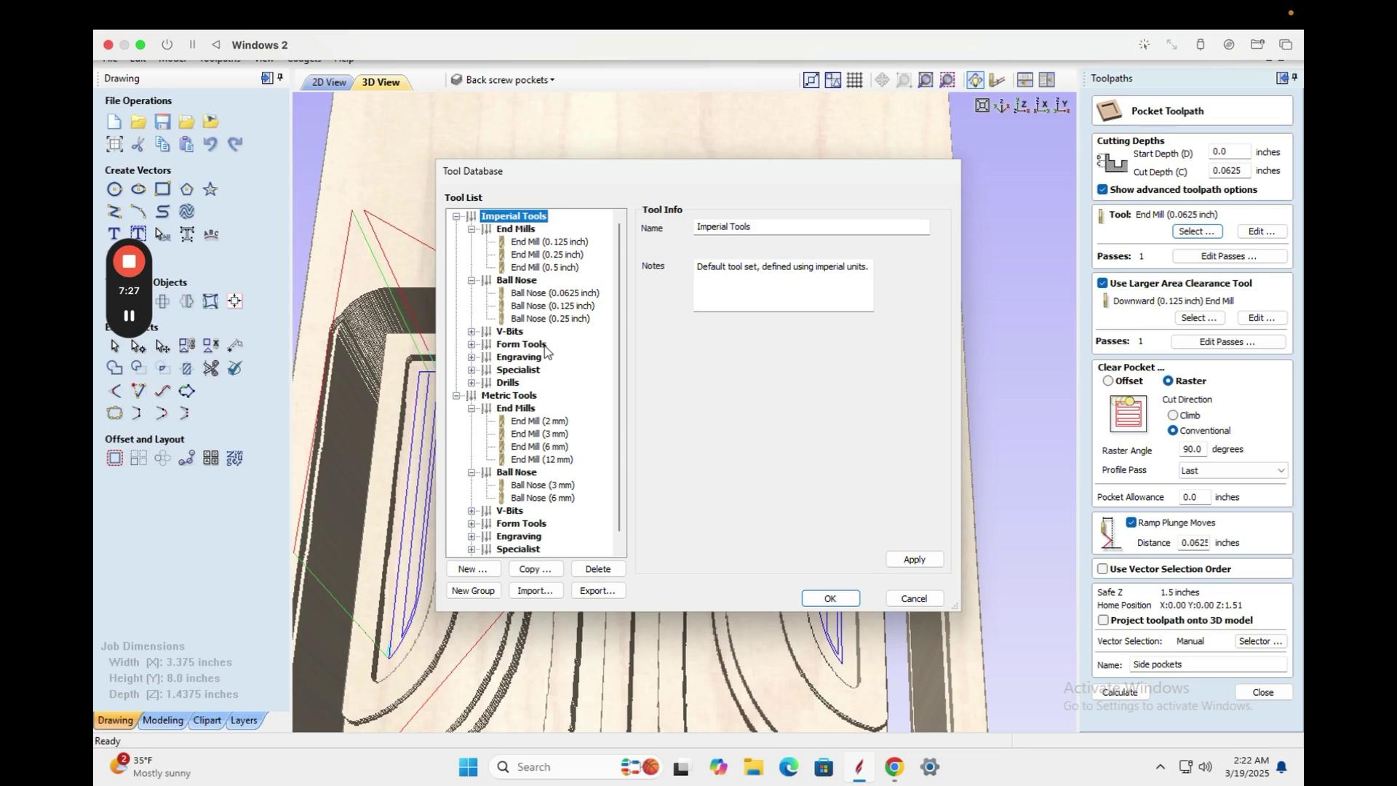
left_click(914, 598)
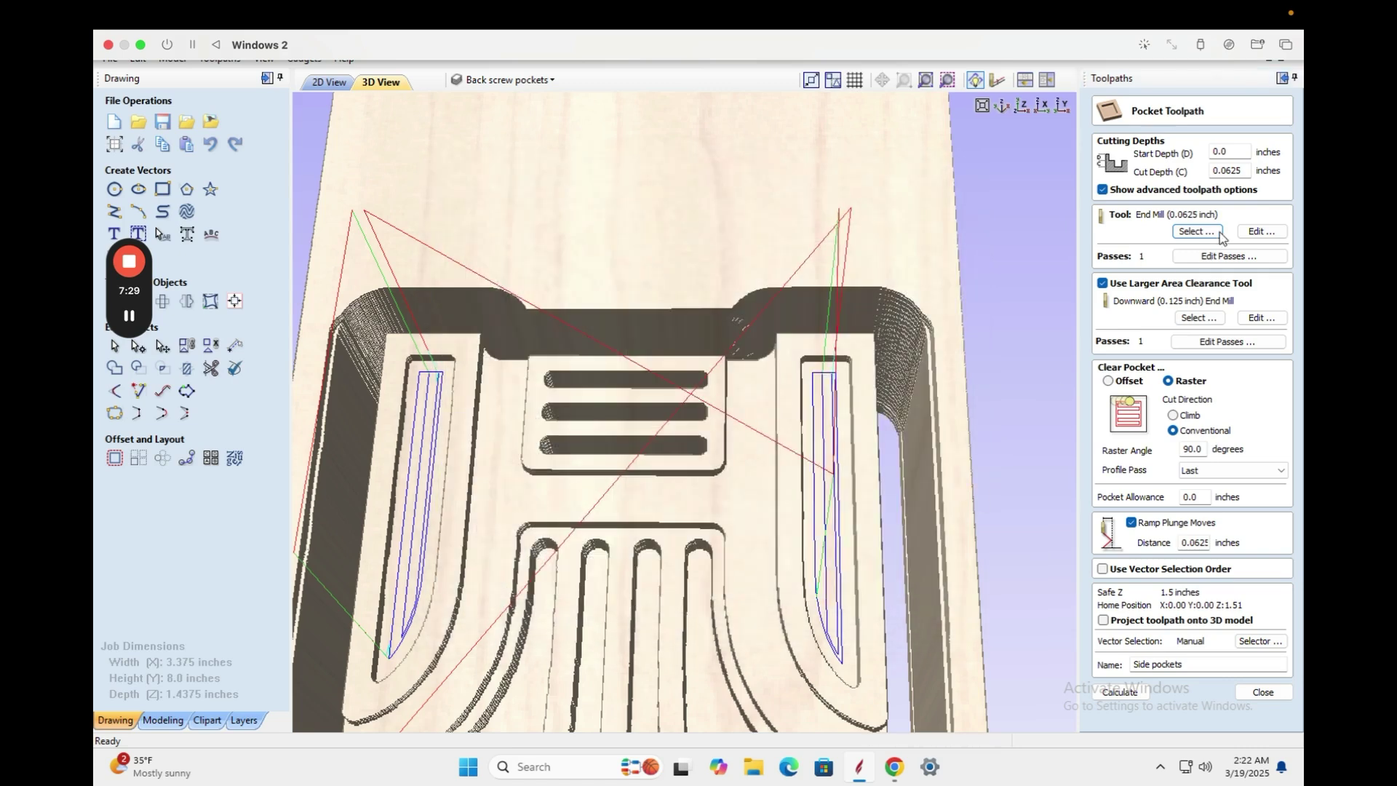
left_click(1249, 232)
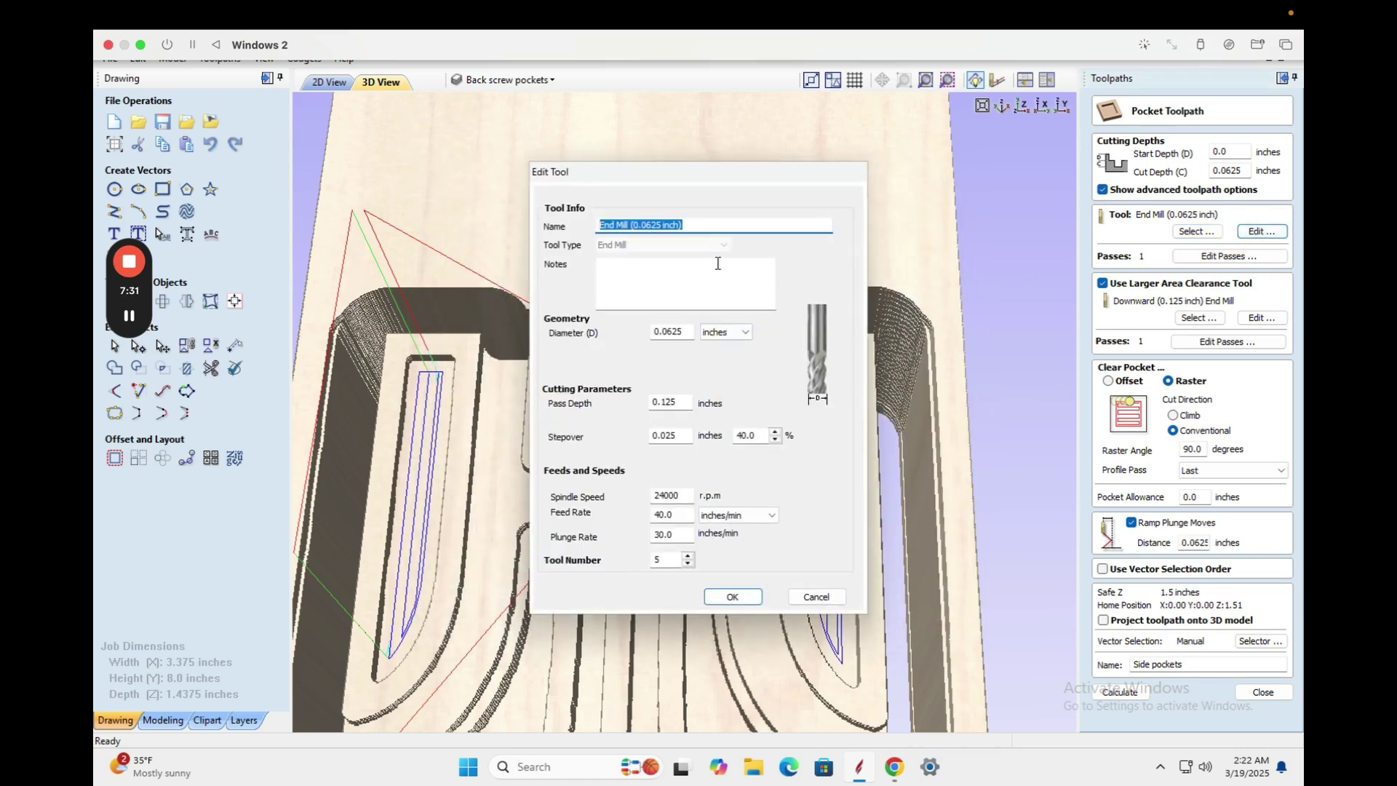
left_click(815, 597)
Open the tool database for the Side pockets main tool and examine its metric tool groups, including engraving tools and V-bits
left_click(1196, 232)
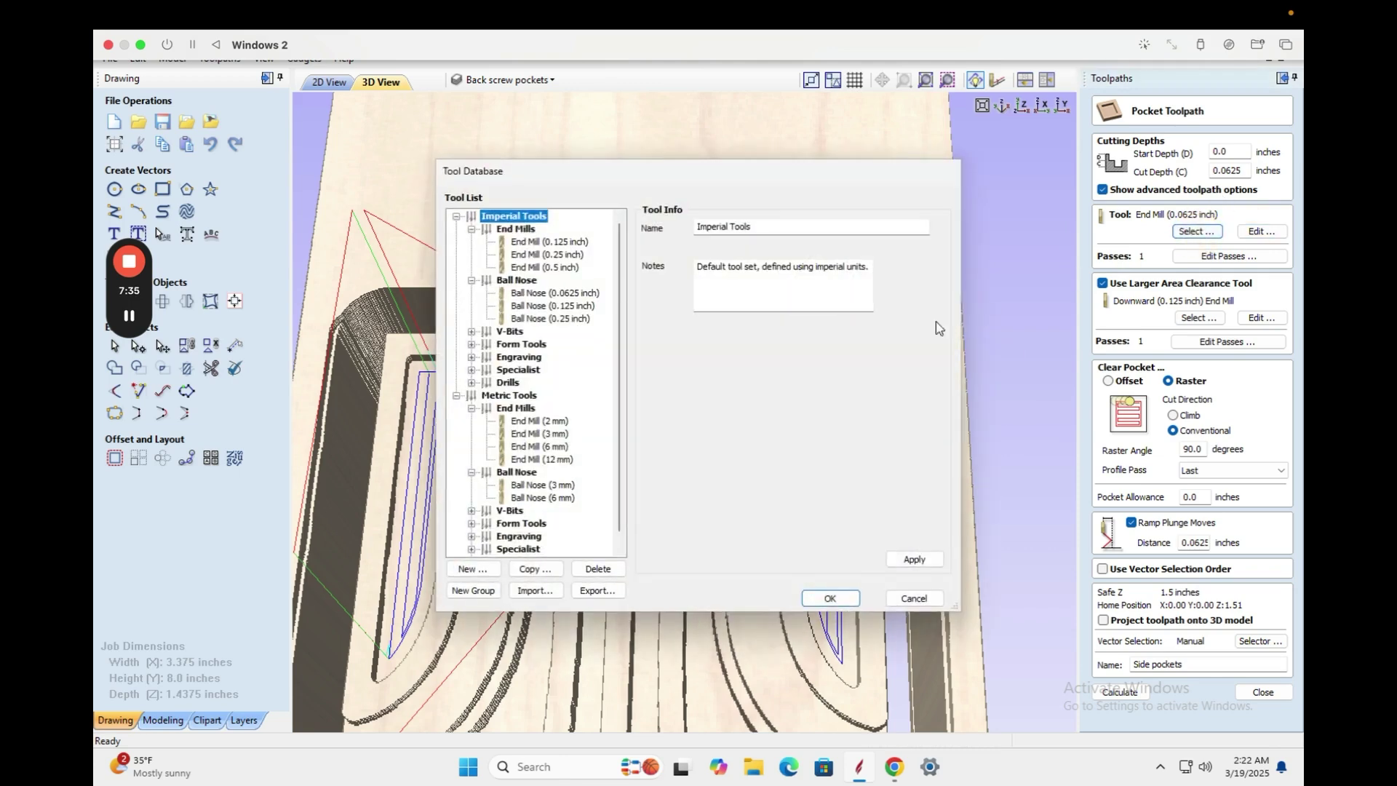
scroll(540, 394, "down", 1)
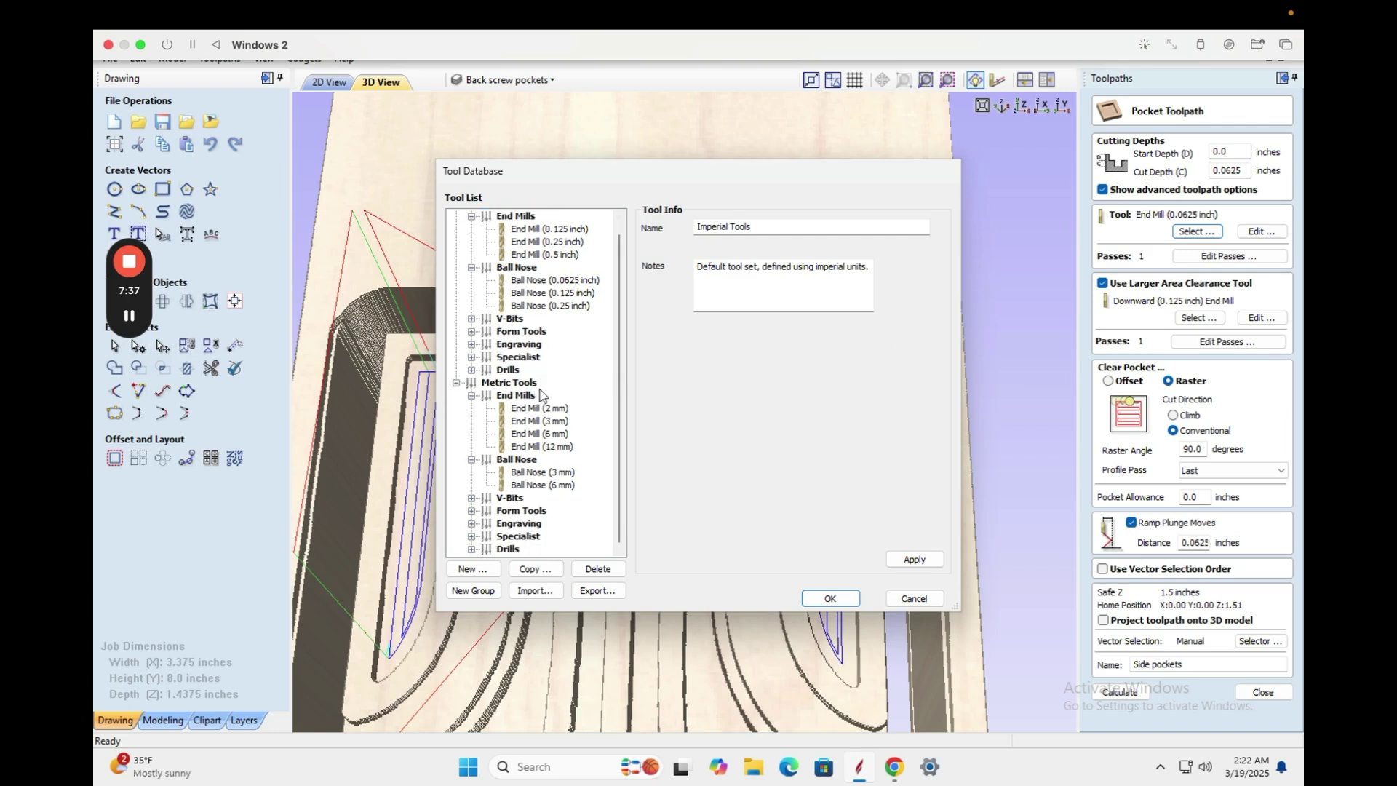
scroll(525, 455, "up", 1)
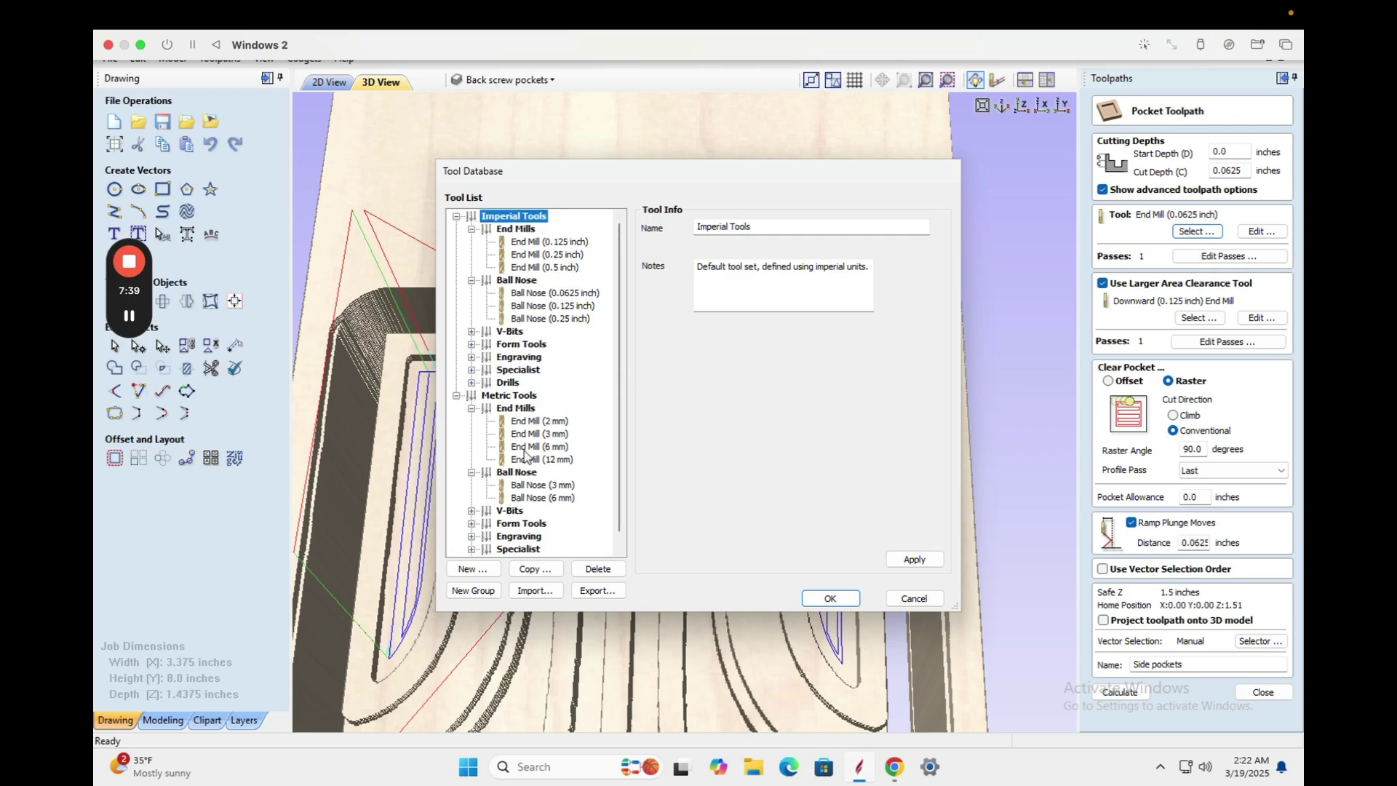
scroll(525, 454, "down", 1)
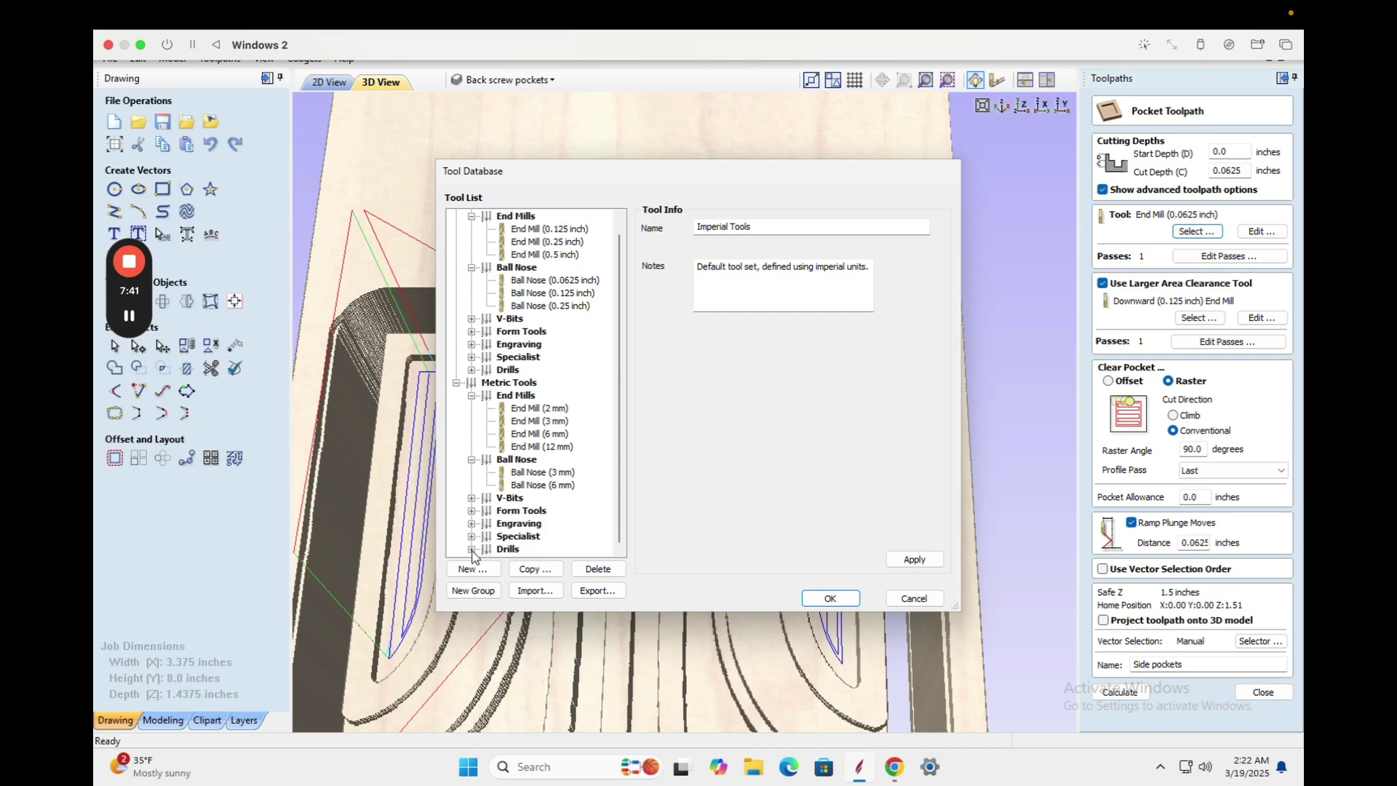
left_click(472, 523)
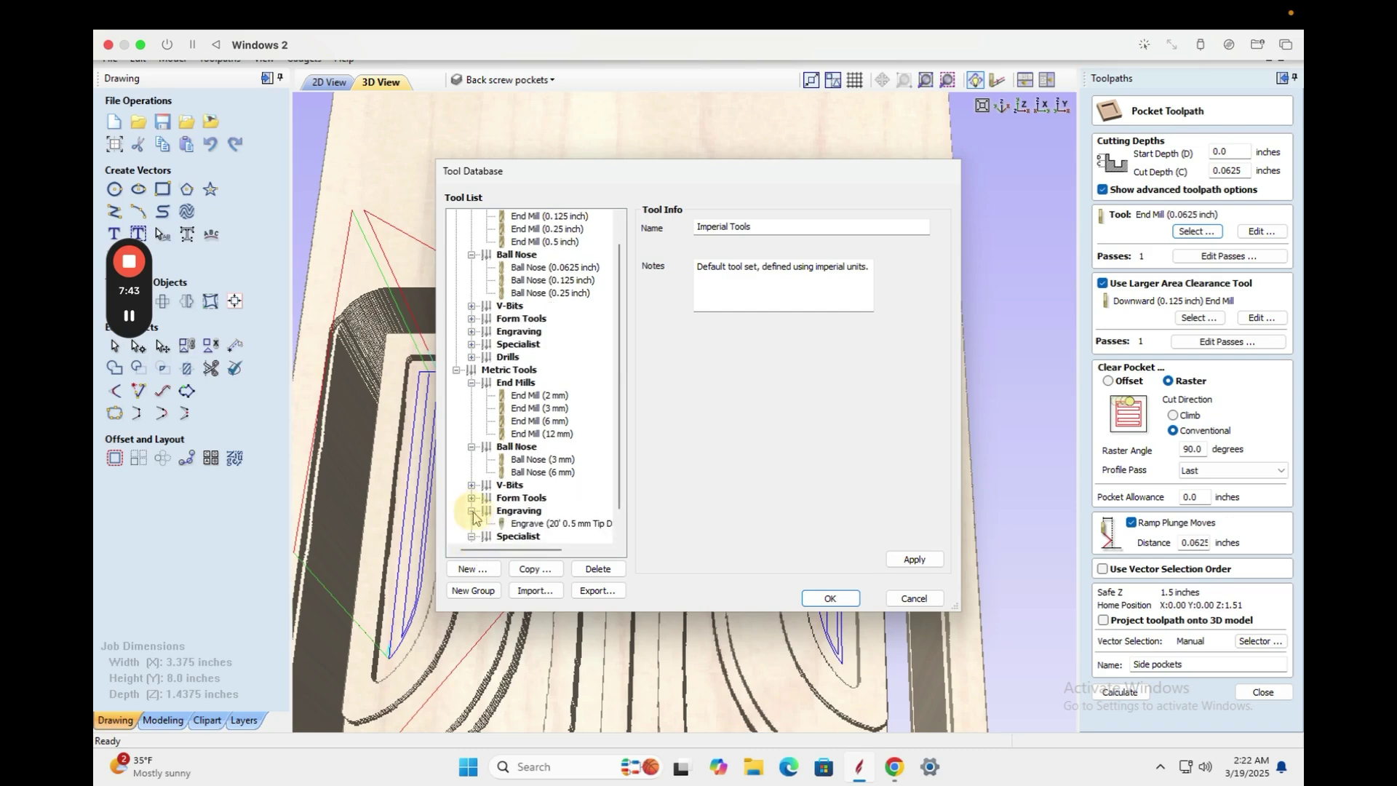
left_click(471, 511)
left_click(472, 485)
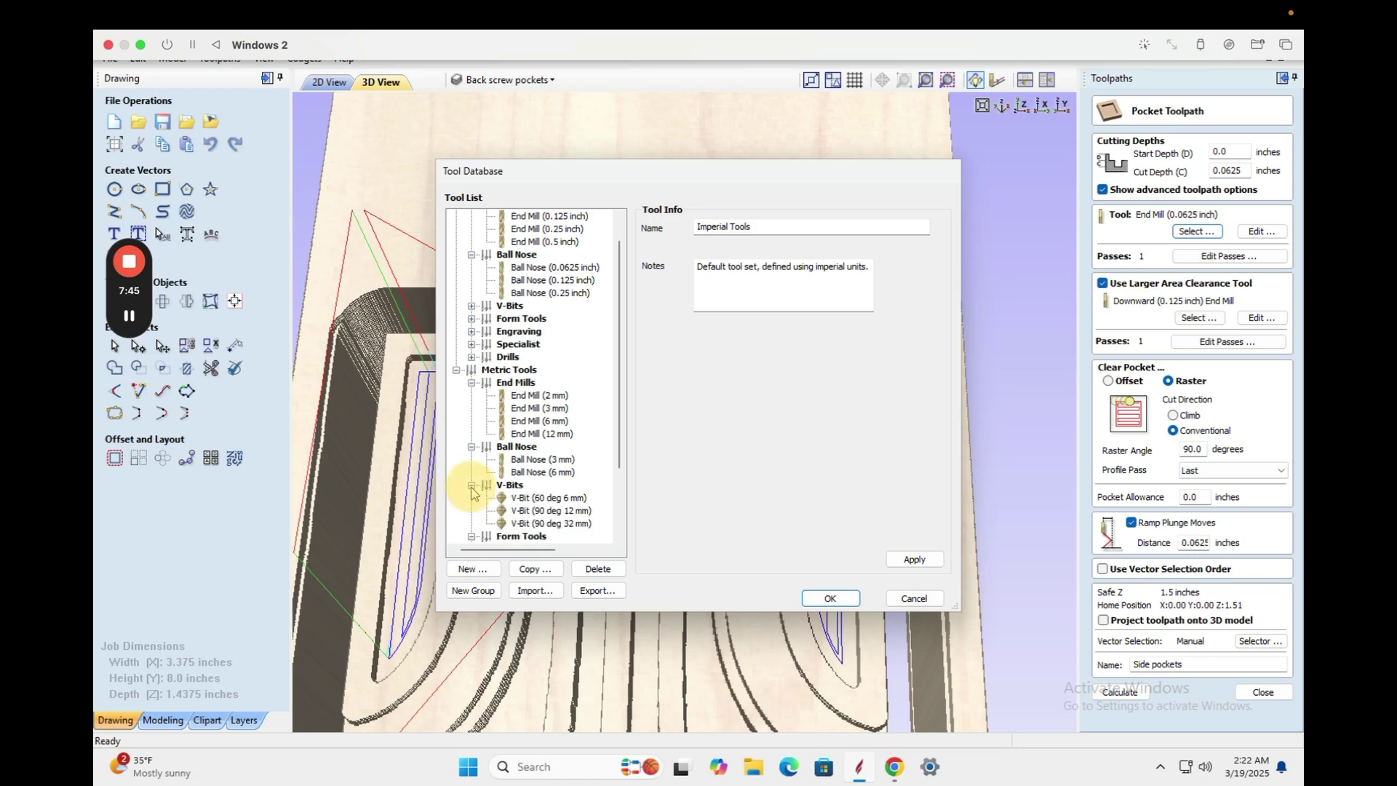
scroll(480, 349, "down", 3)
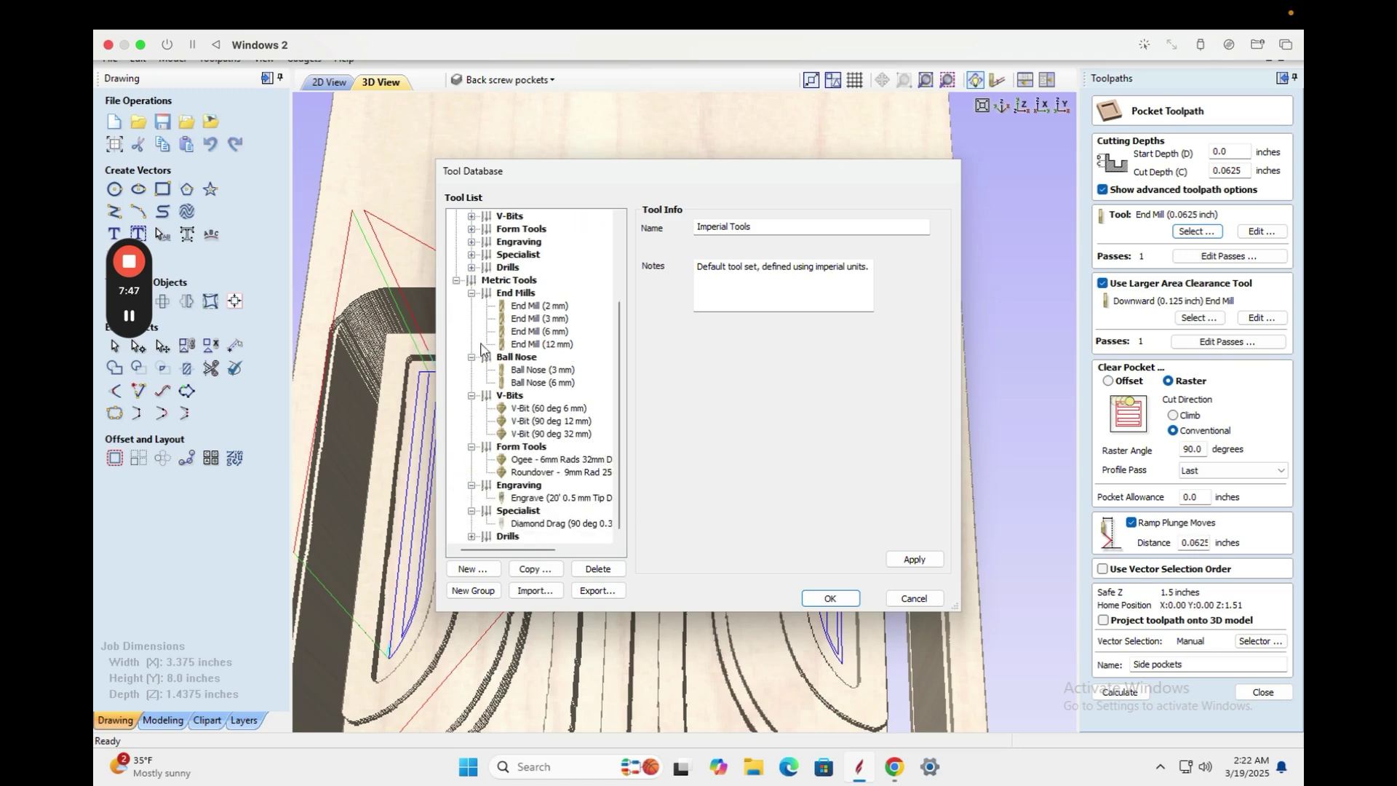
scroll(485, 334, "up", 5)
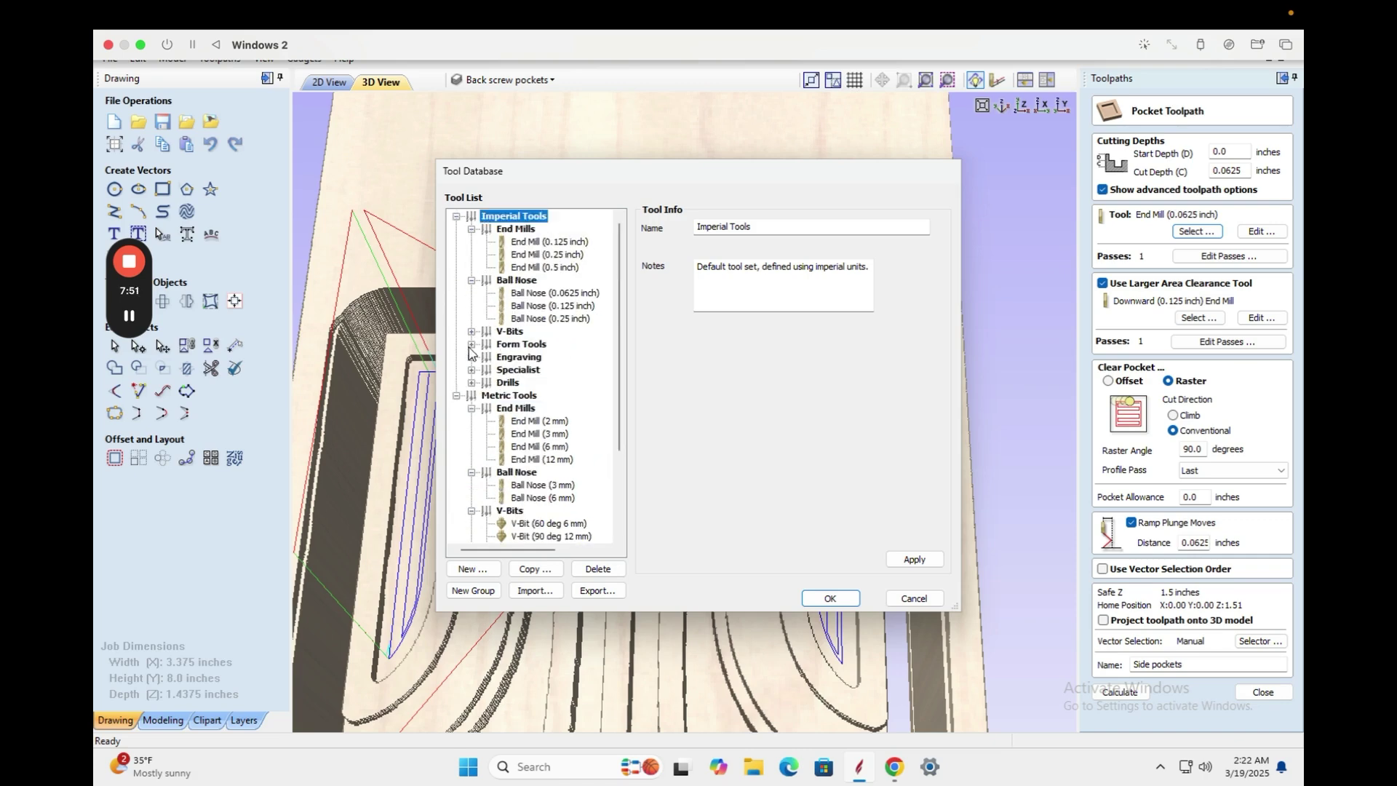
Collapse the metric tools, examine the imperial V-bit, form tool, engraving and drill groups, and leave the database without changes
left_click(456, 396)
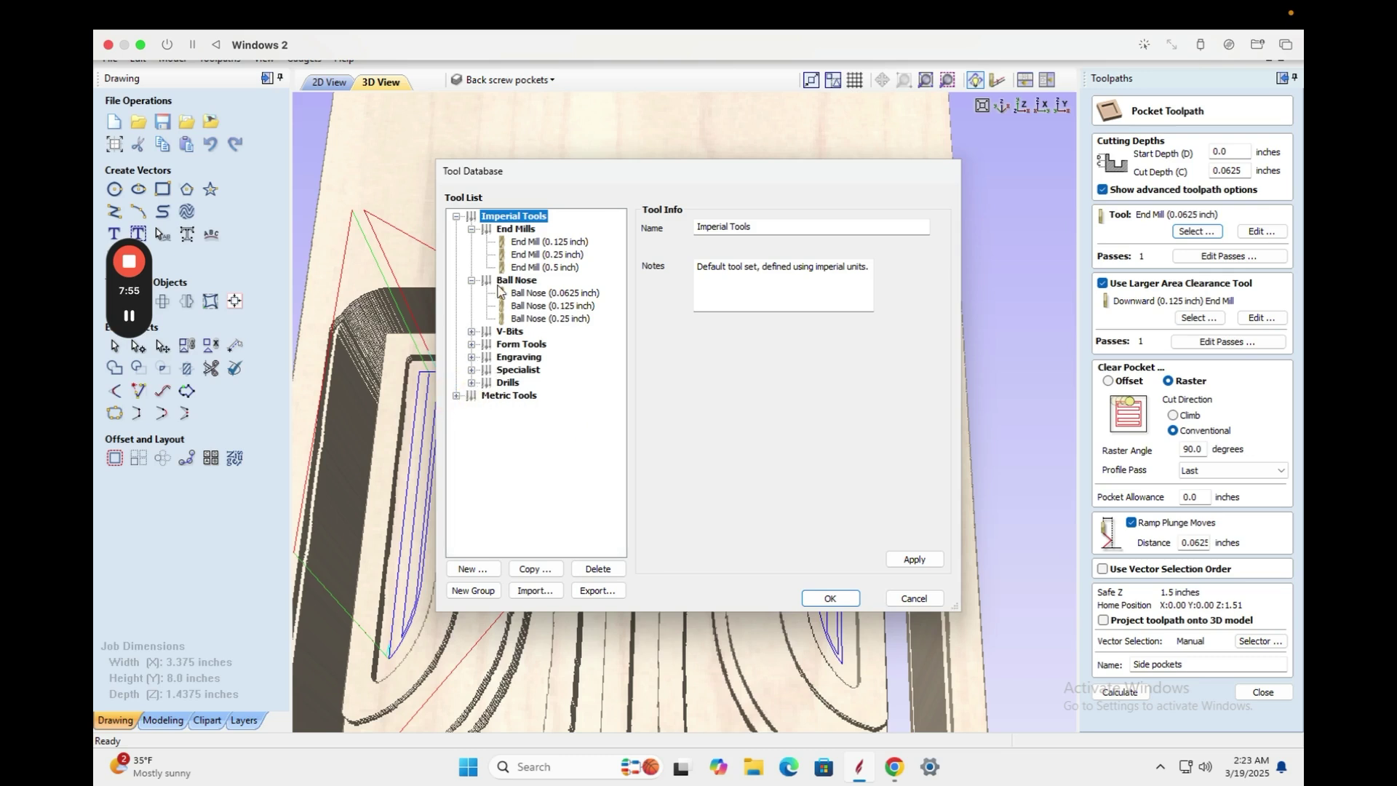
left_click(470, 333)
left_click(471, 332)
left_click(471, 344)
left_click(471, 345)
left_click(472, 358)
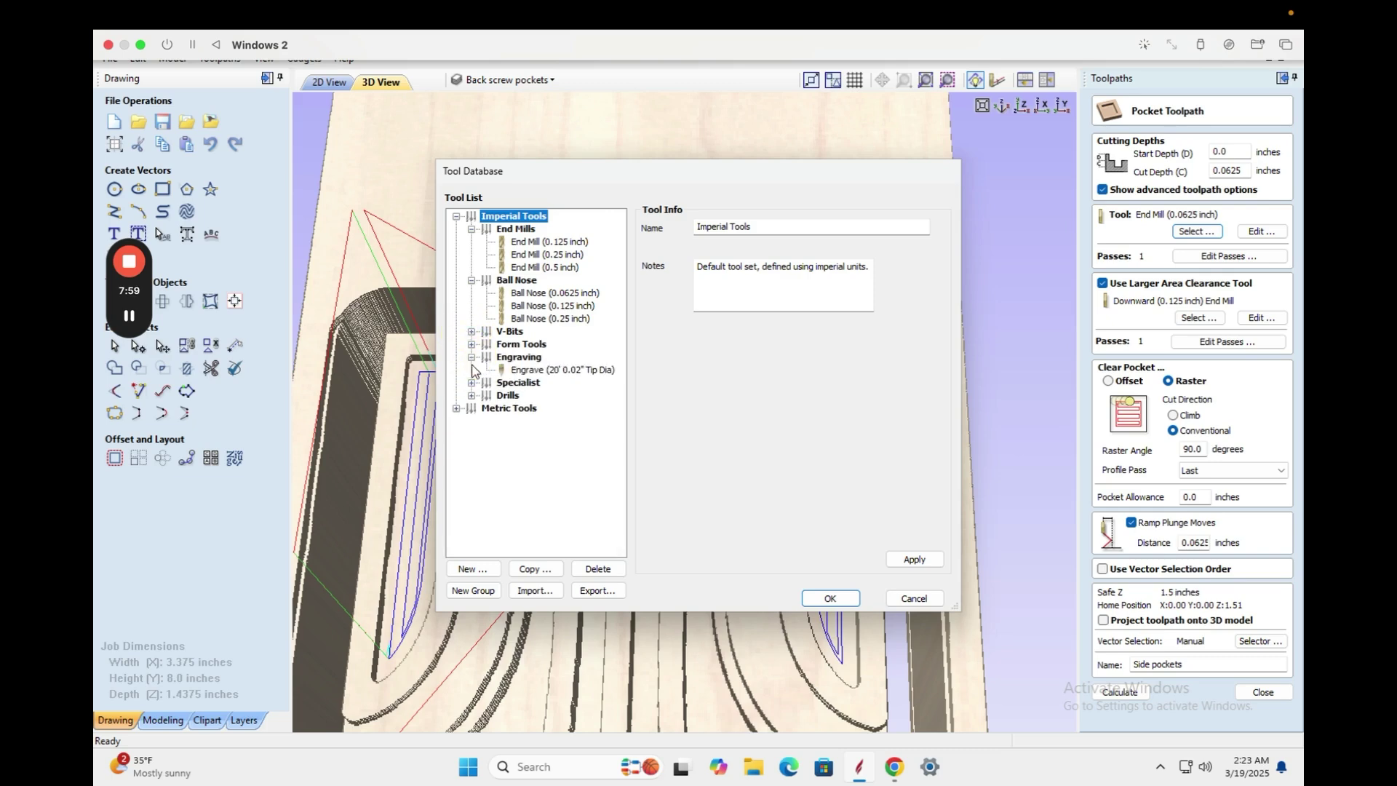
left_click(471, 357)
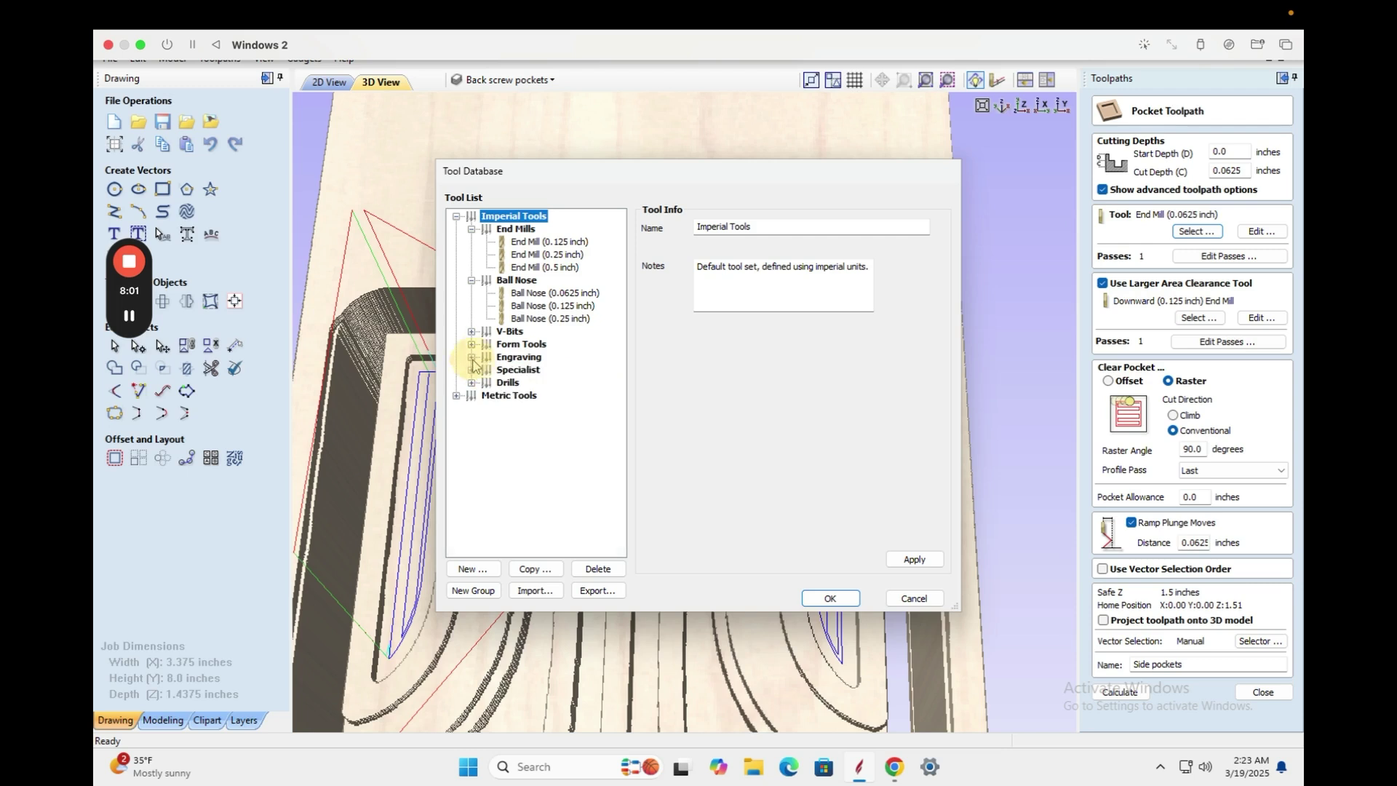
left_click(472, 393)
left_click(471, 383)
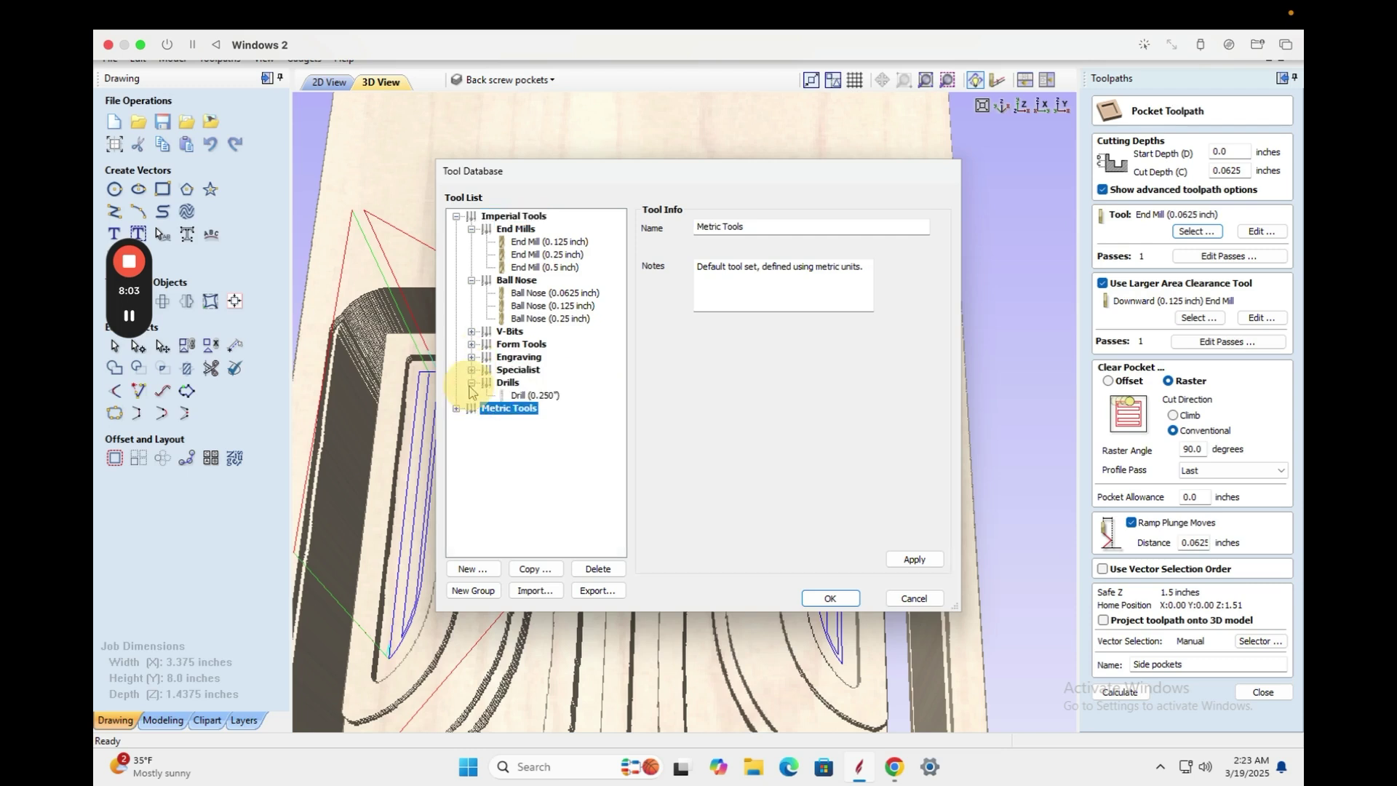
left_click(471, 383)
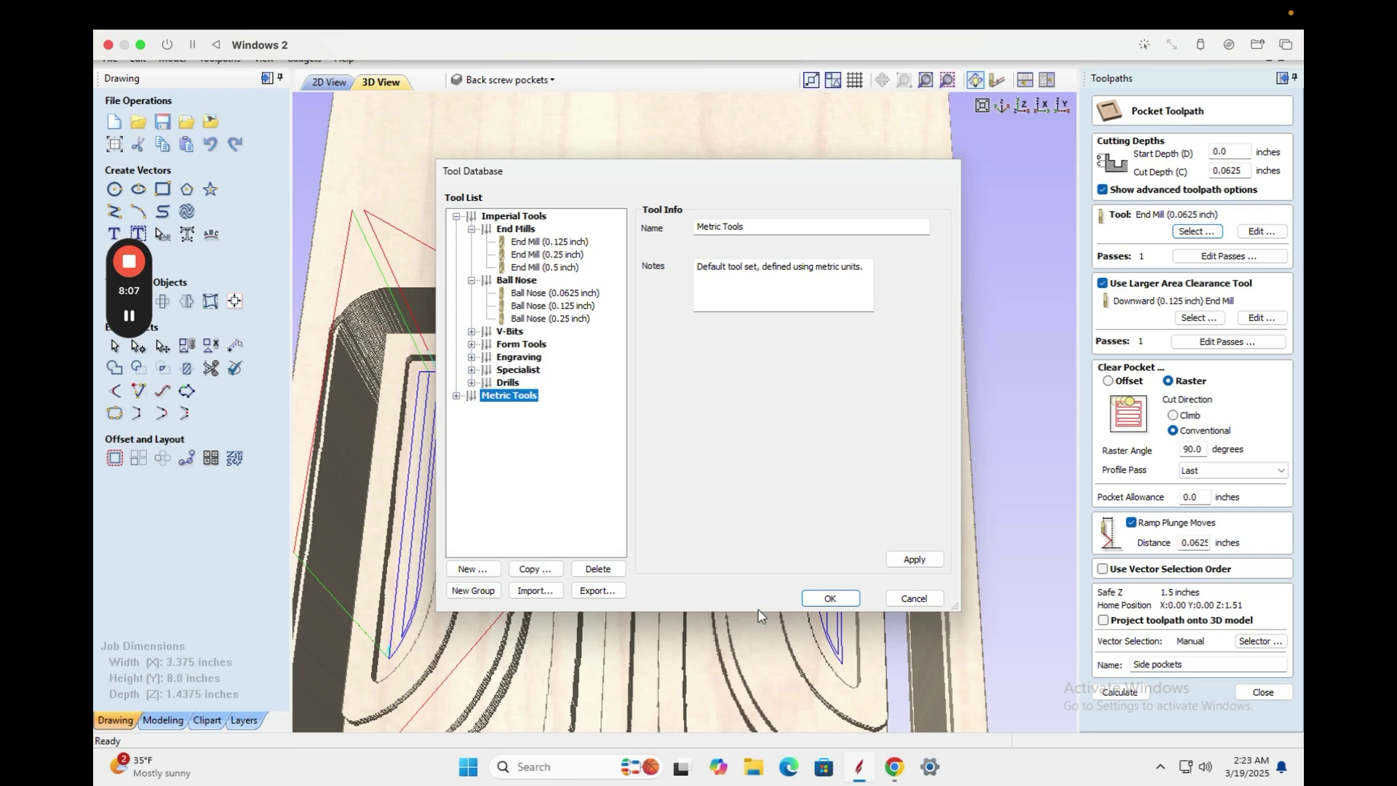
left_click(913, 599)
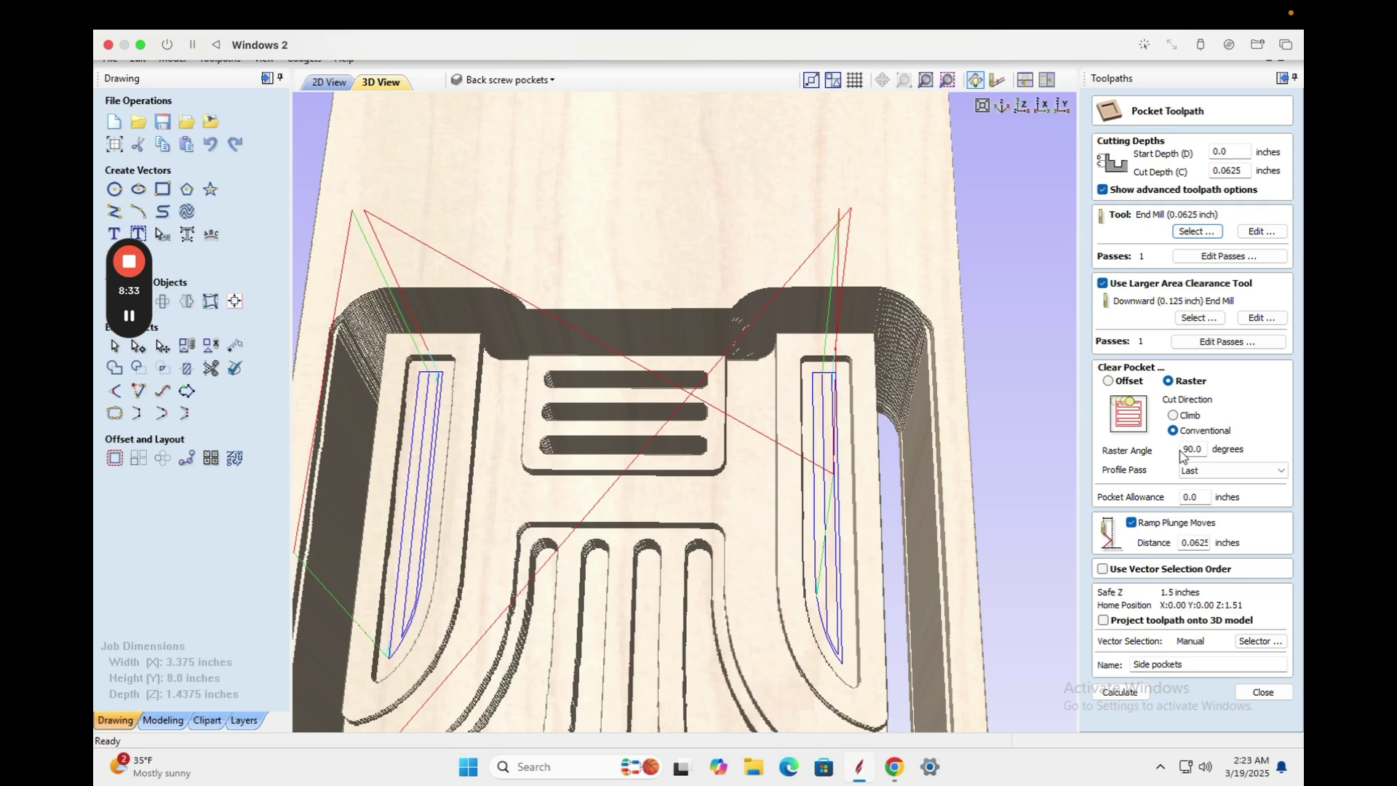
View the main end mill's cutting parameters and the tool database's export dialog, leaving both without changing or saving anything
left_click(1252, 231)
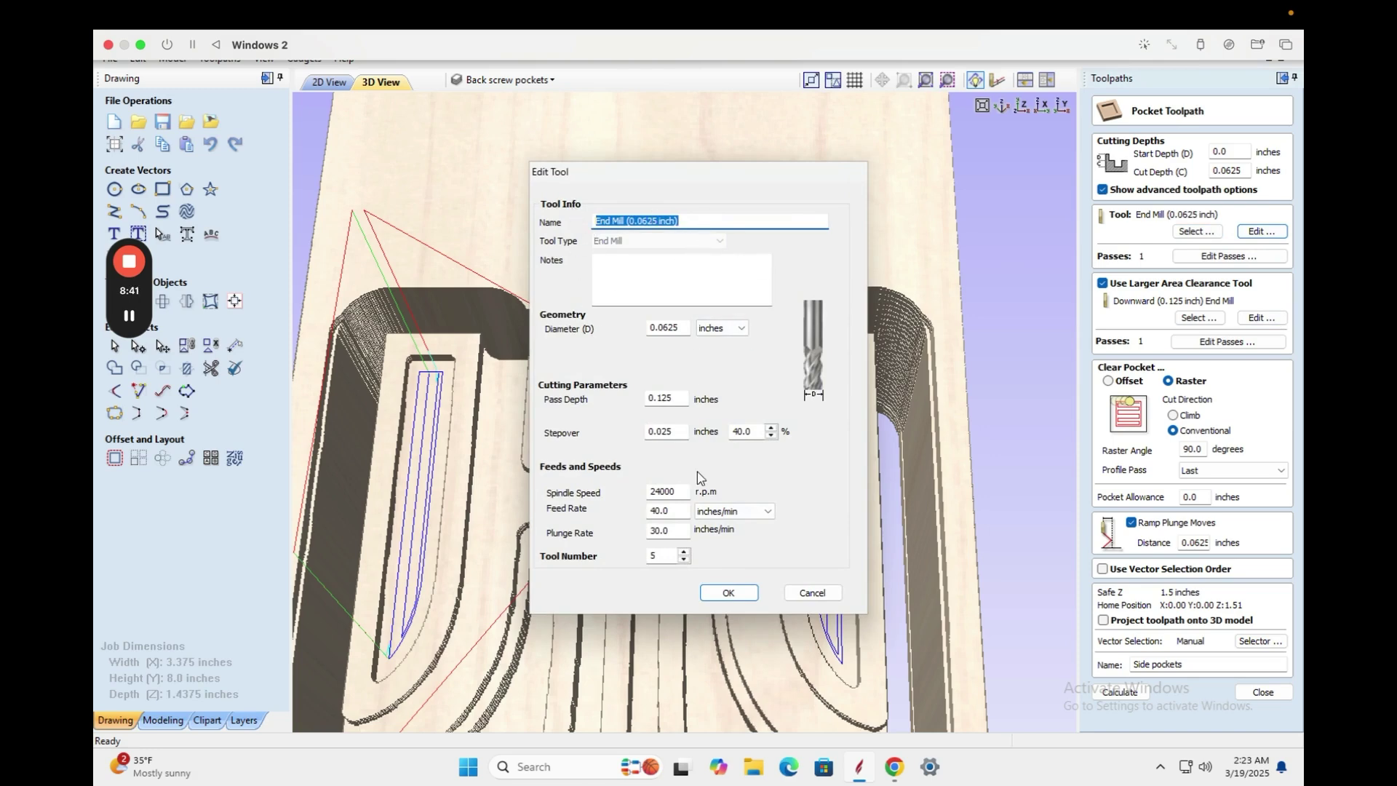
left_click(808, 591)
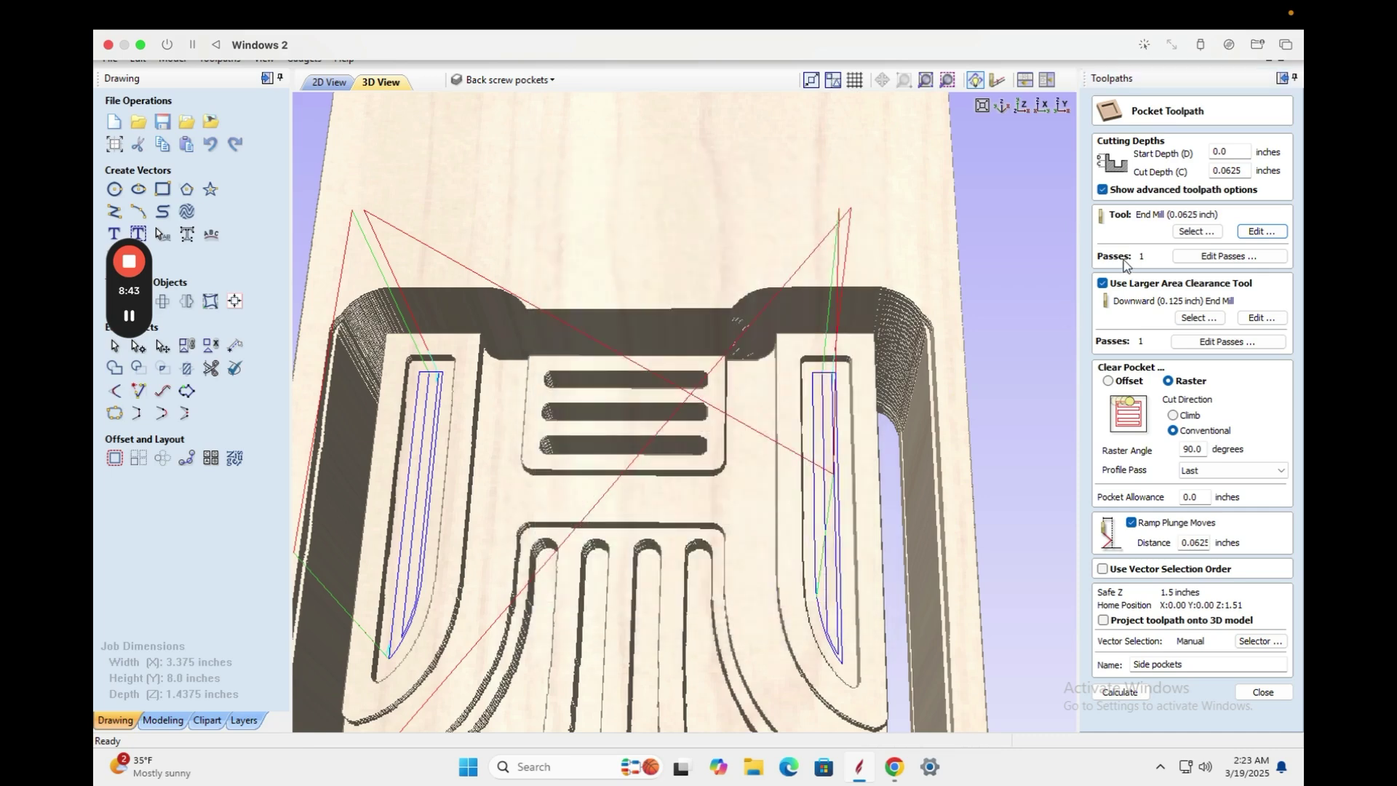
left_click(1186, 232)
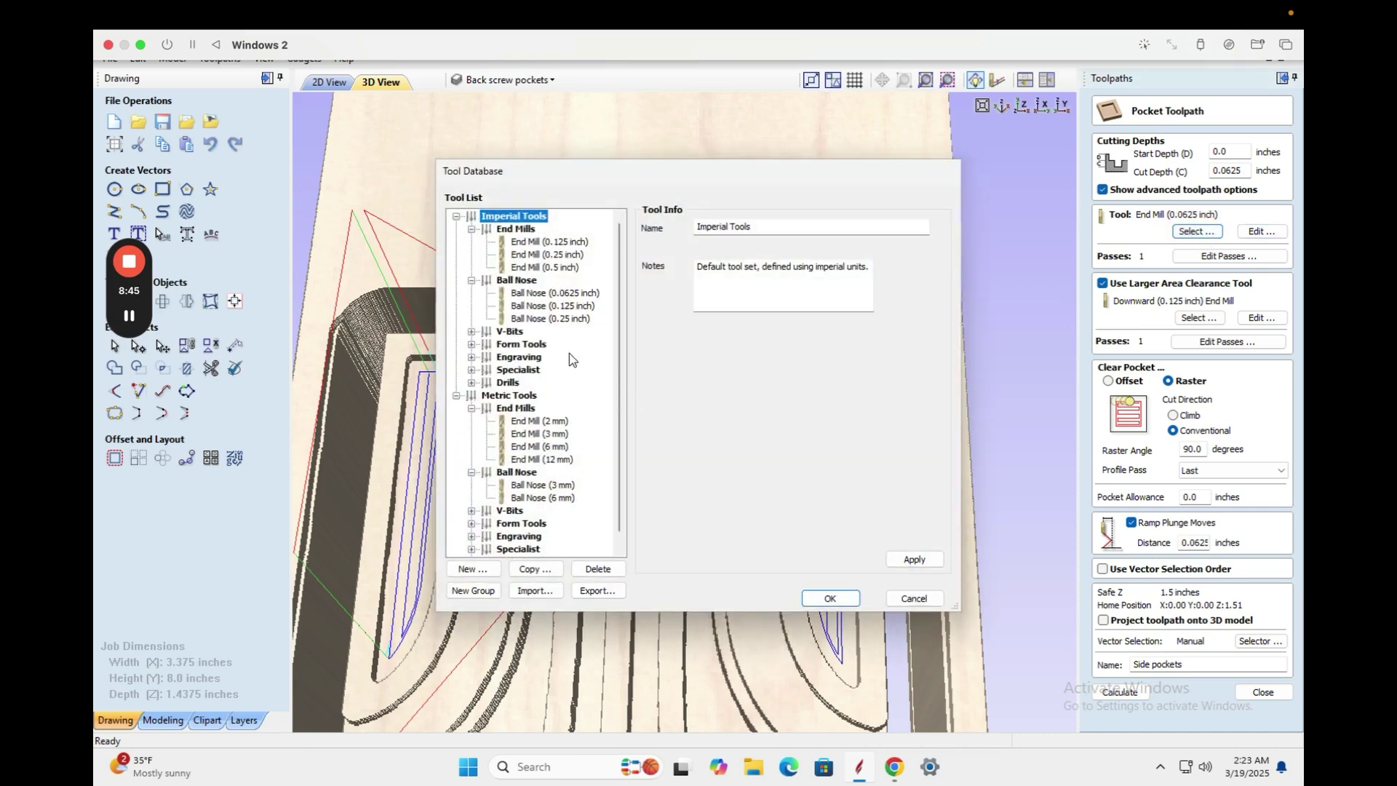
scroll(569, 357, "down", 1)
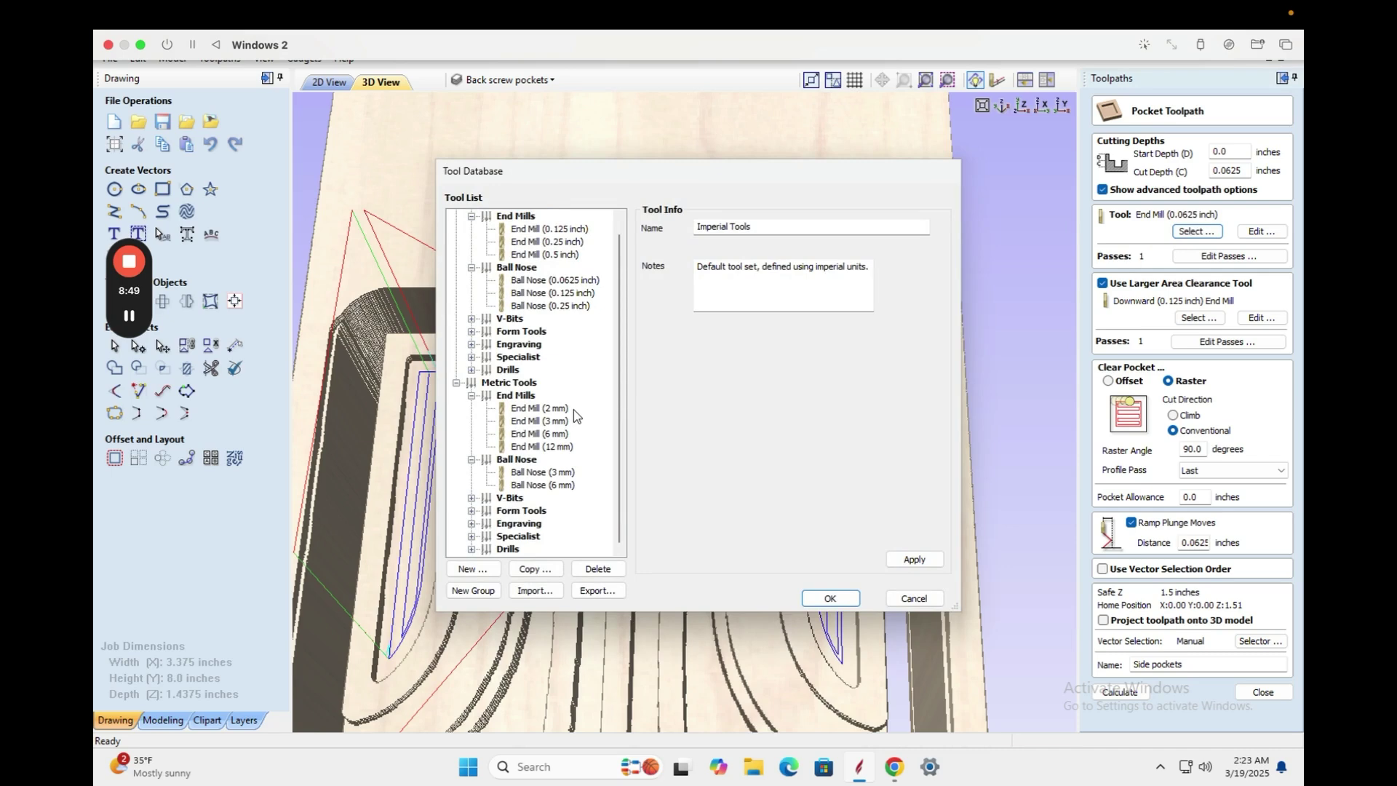
left_click(597, 591)
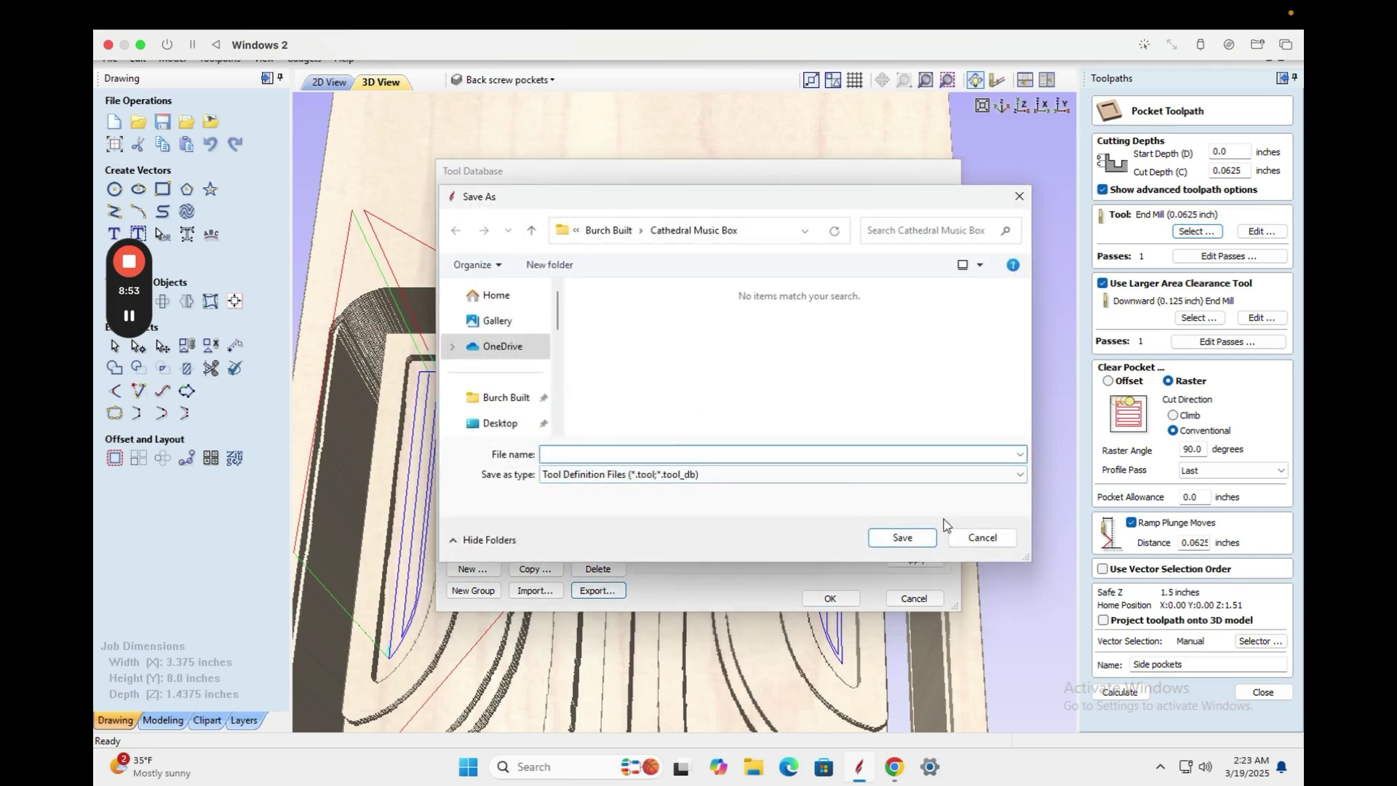
left_click(982, 537)
left_click(914, 598)
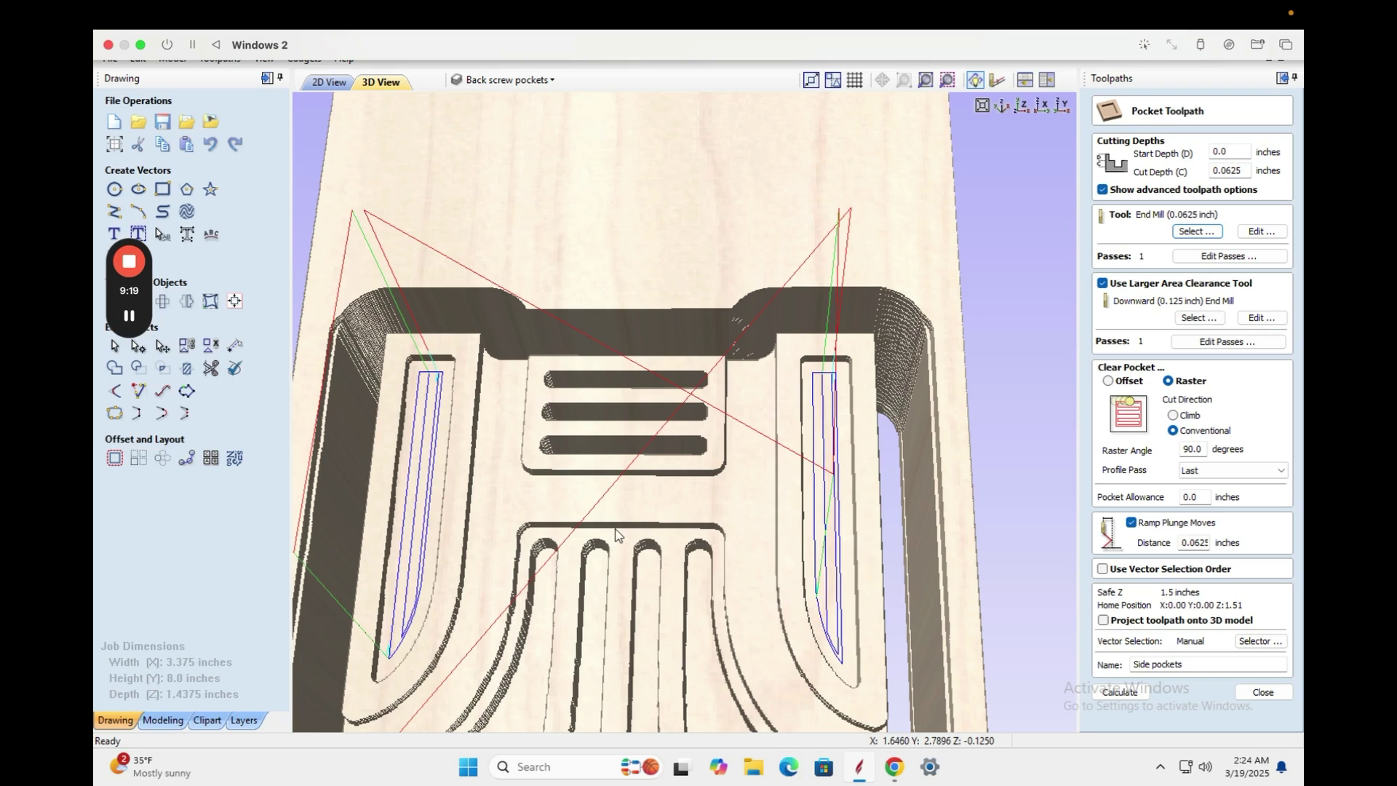
Close the Side pockets toolpath settings without recalculating and return to the toolpath list
left_click_drag(622, 524, 655, 470)
left_click(1263, 691)
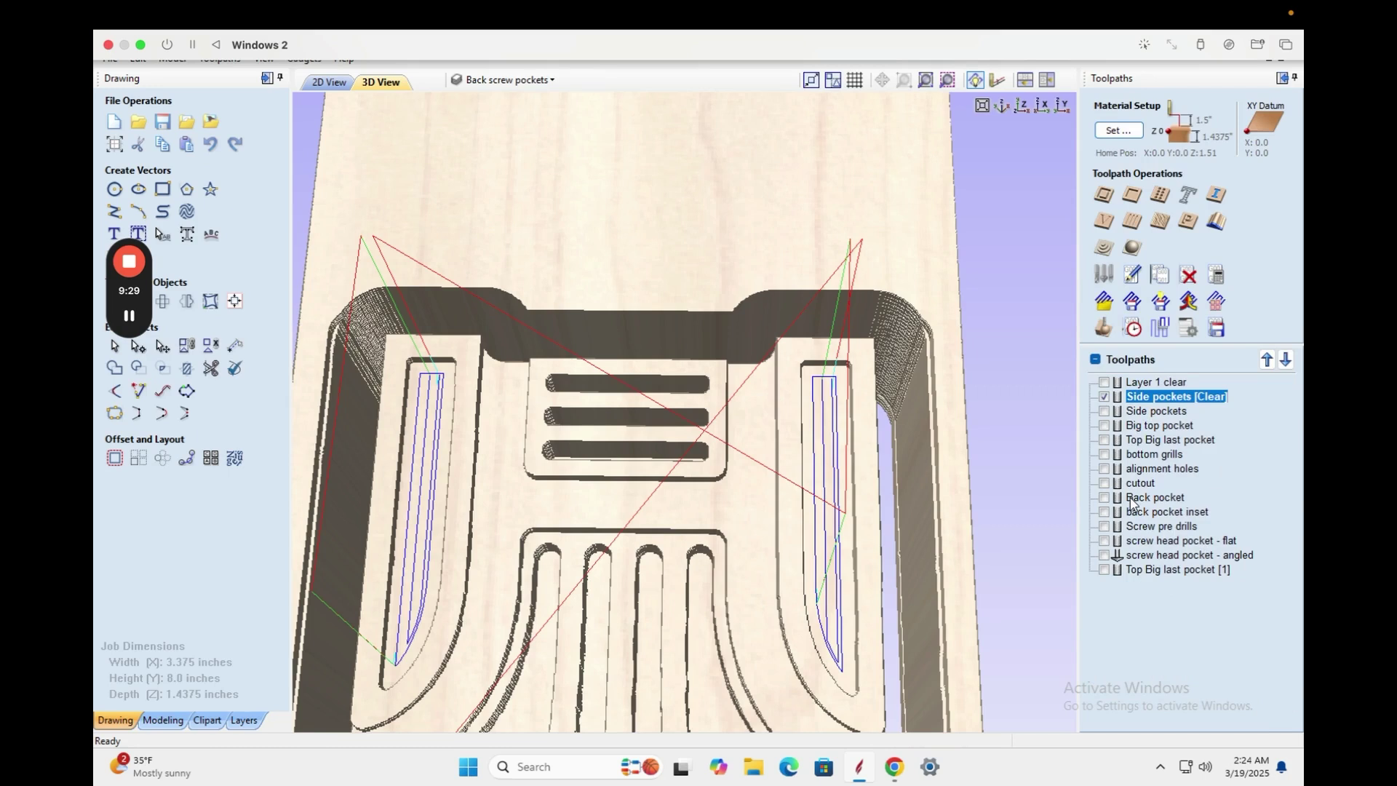
mouse_move(145, 268)
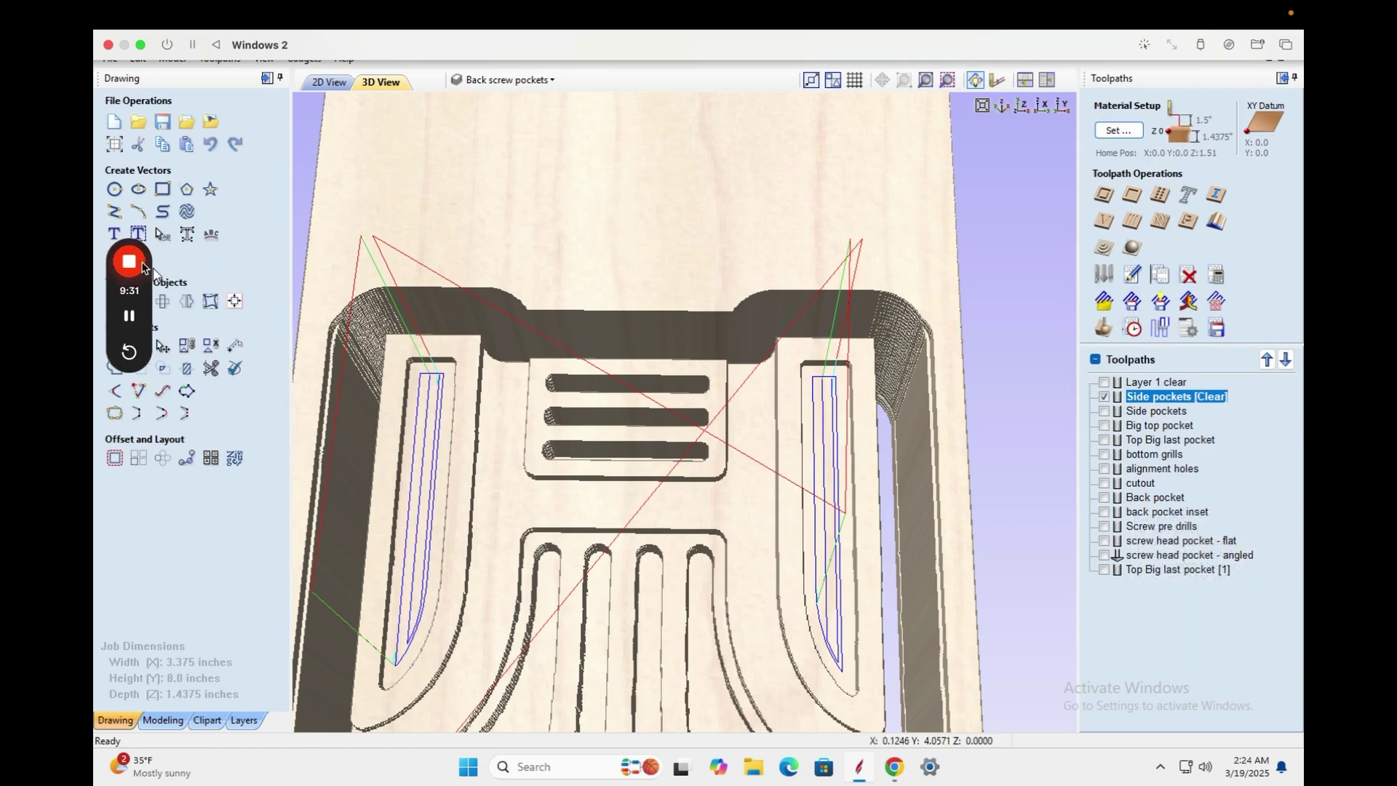